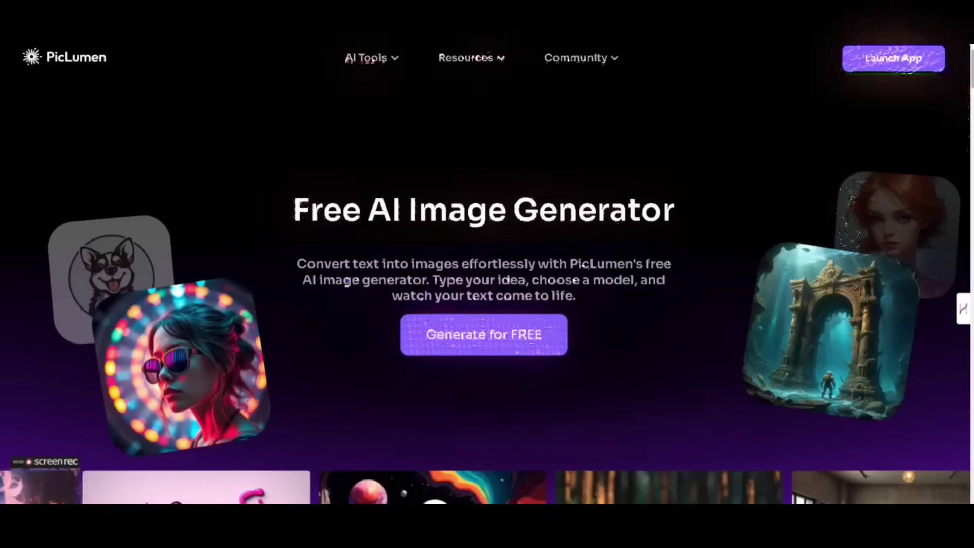
Look over the introduction and sample images on the PicLumen home page
scroll(487, 289, "down", 3)
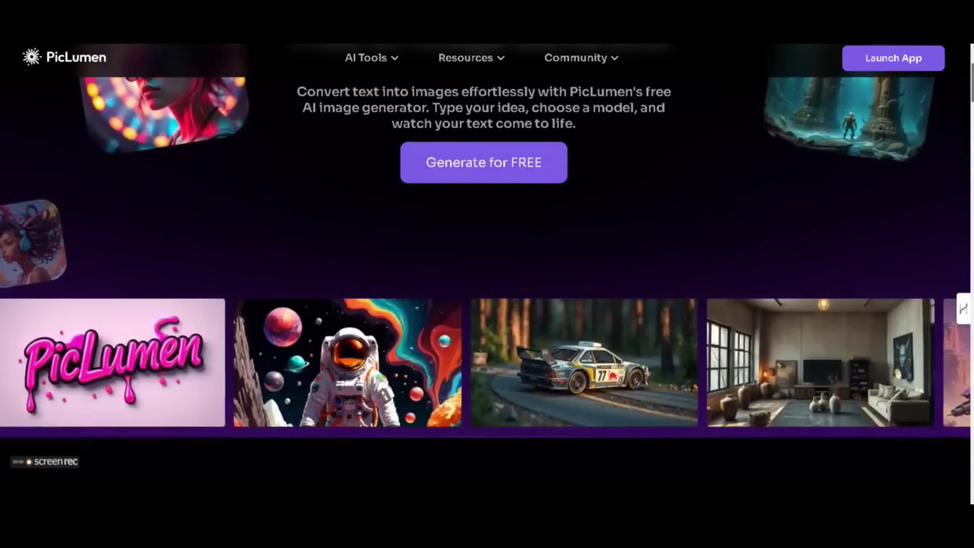
scroll(487, 274, "down", 1)
scroll(487, 274, "down", 3)
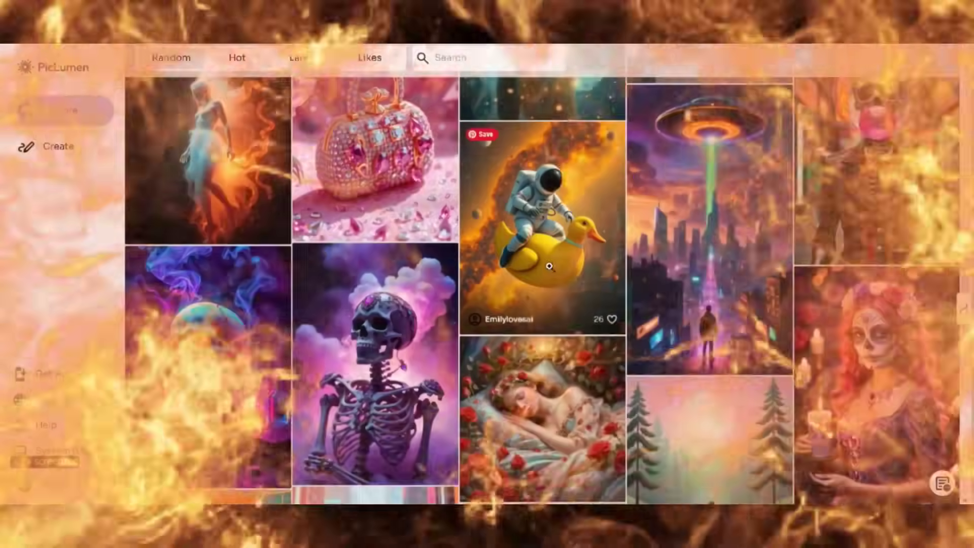
Open the gallery image of an astronaut riding a yellow duck and view the prompts and settings of the images following it
left_click(548, 266)
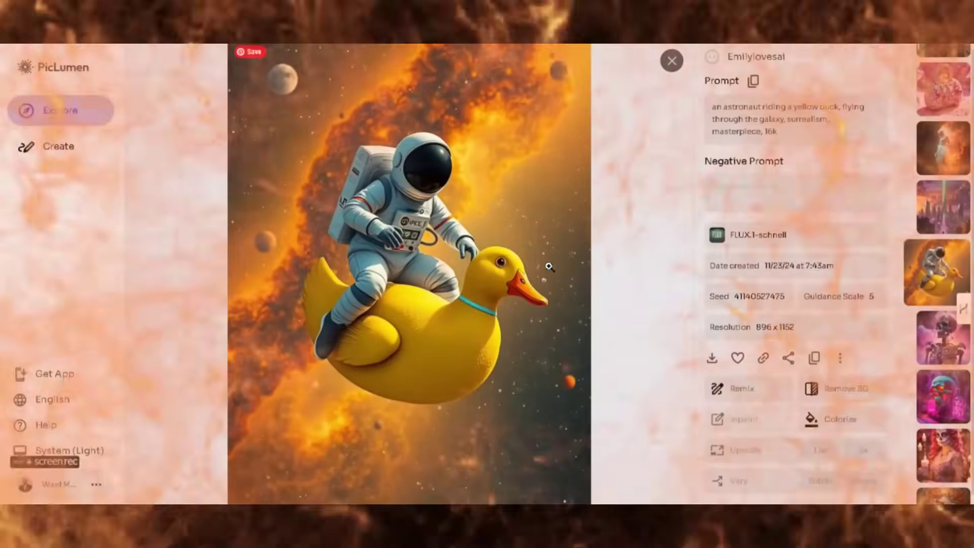
key("Down")
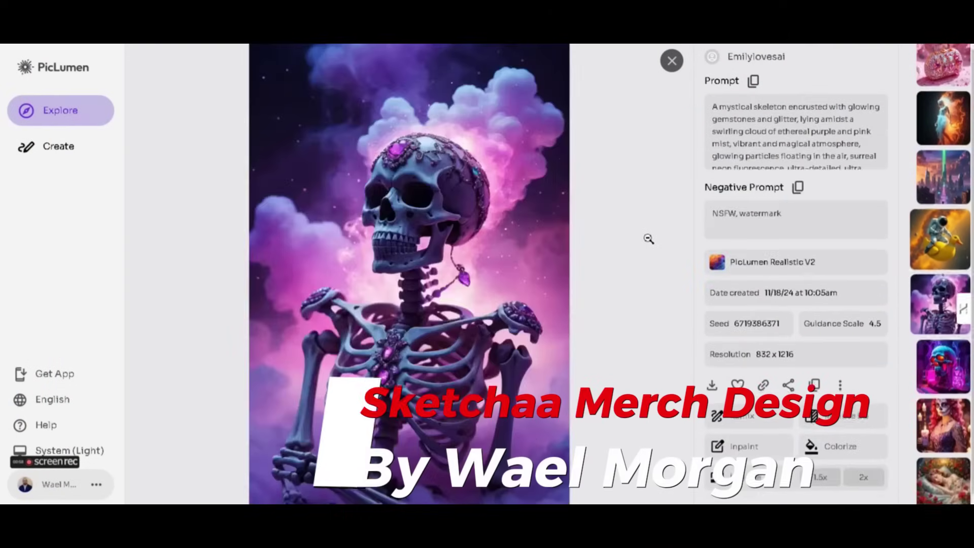
key("Down")
key("Down")
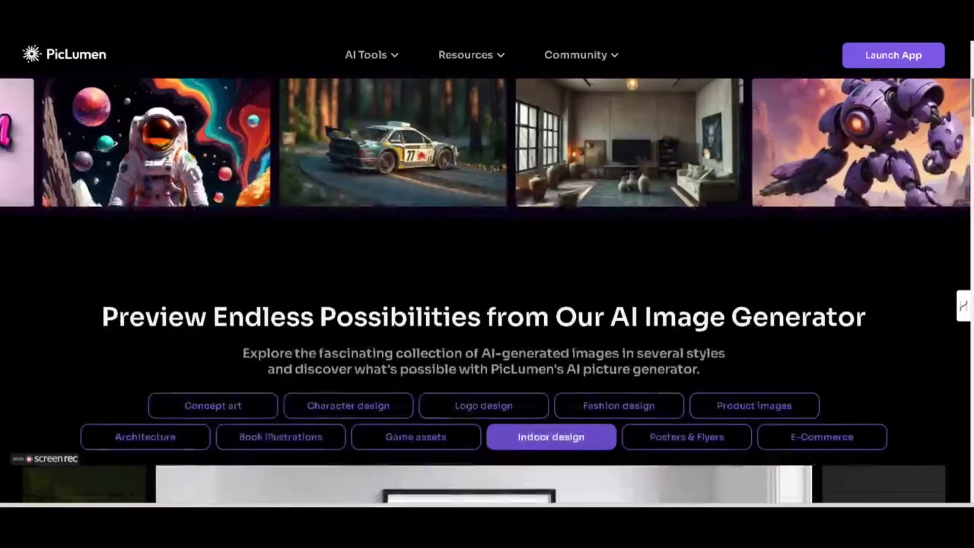
Examine the home page's style categories and model showcases, from the image previews down to Pony and FLUX.1-schnell
scroll(484, 302, "down", 5)
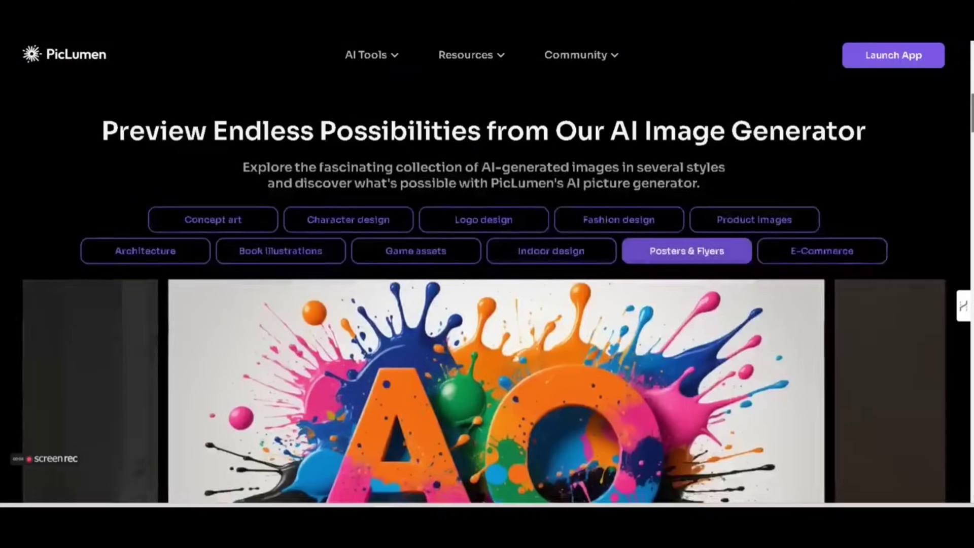
scroll(484, 302, "down", 8)
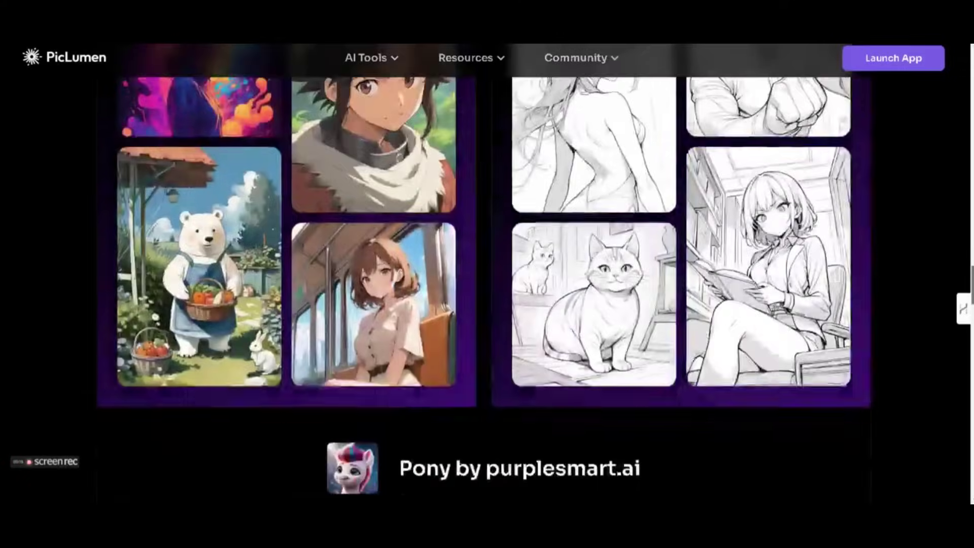
scroll(483, 274, "down", 5)
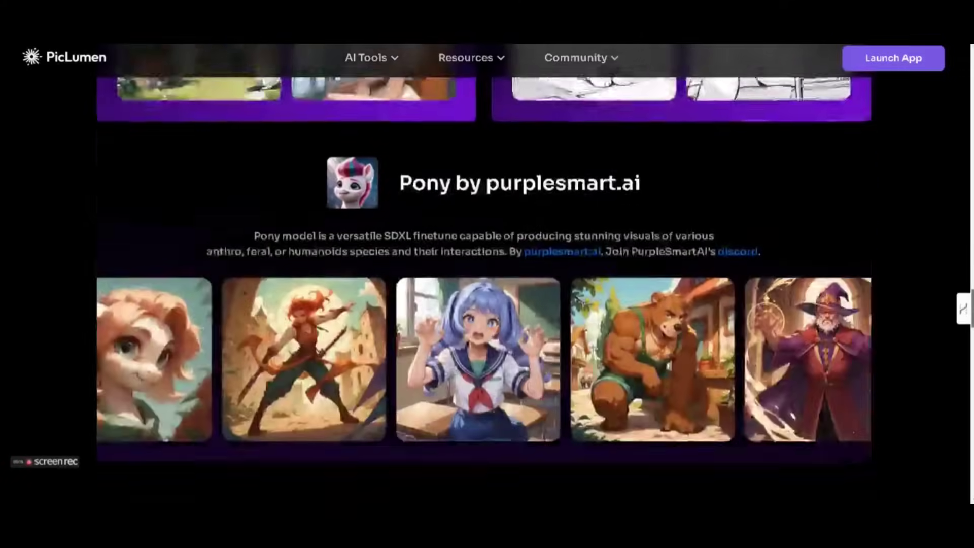
scroll(484, 274, "down", 5)
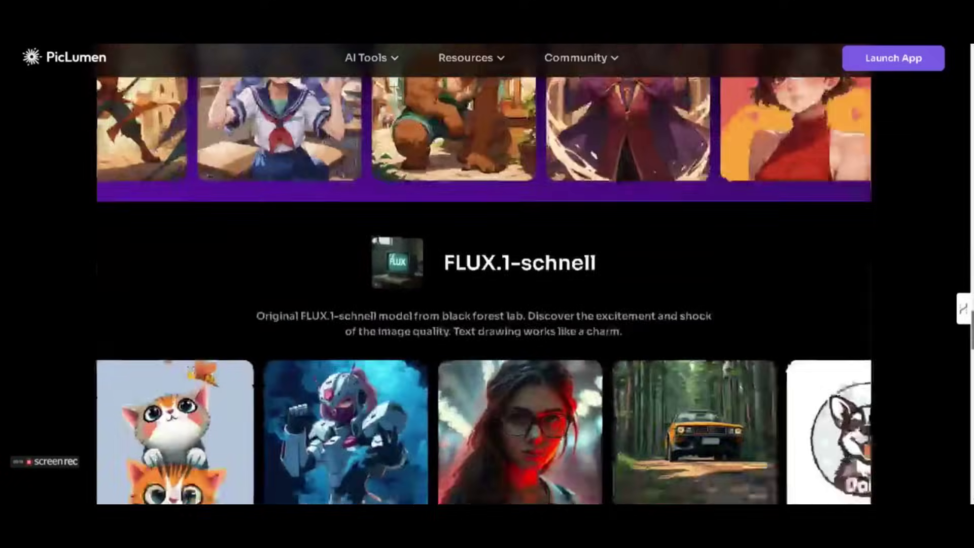
scroll(484, 274, "down", 3)
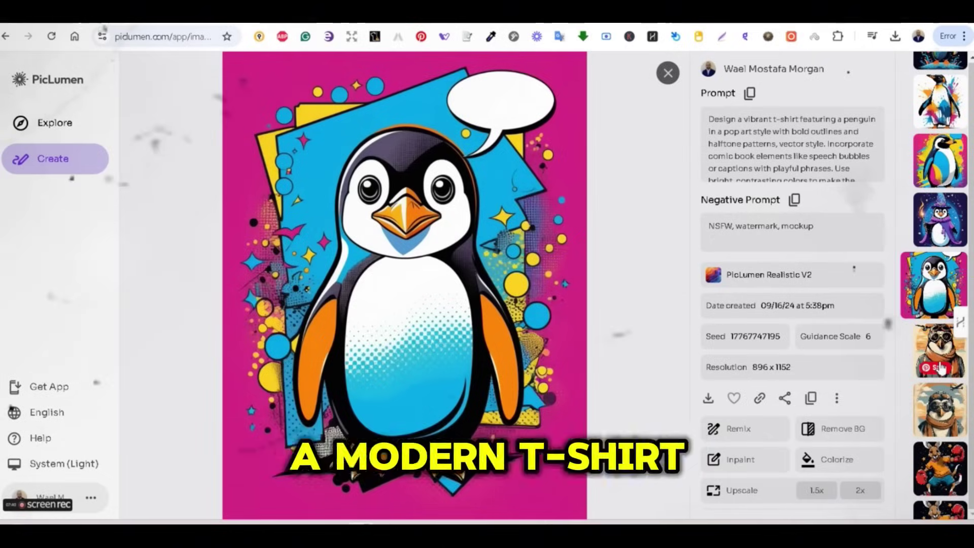
Review the generated T-shirt designs and read the full prompt of the pirate cat image
scroll(939, 368, "down", 5)
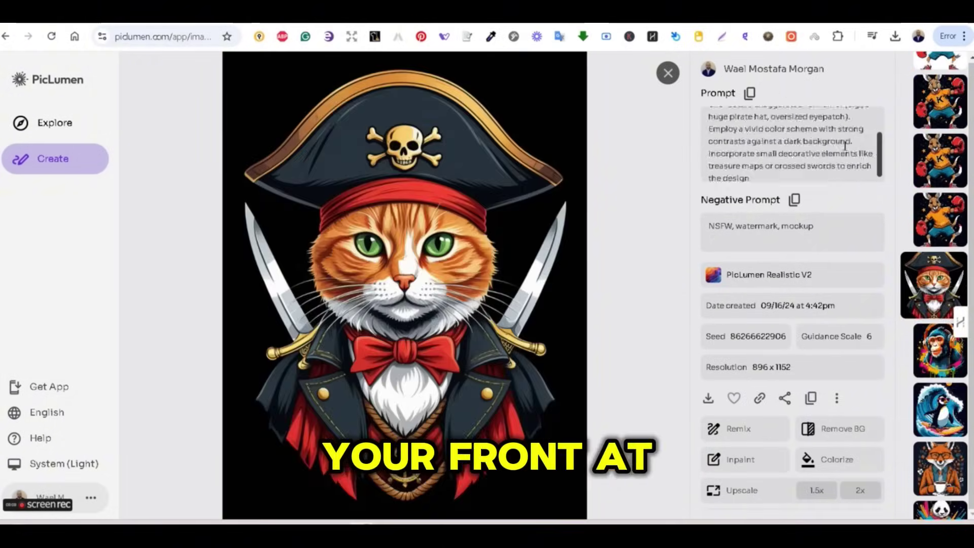
scroll(940, 364, "down", 8)
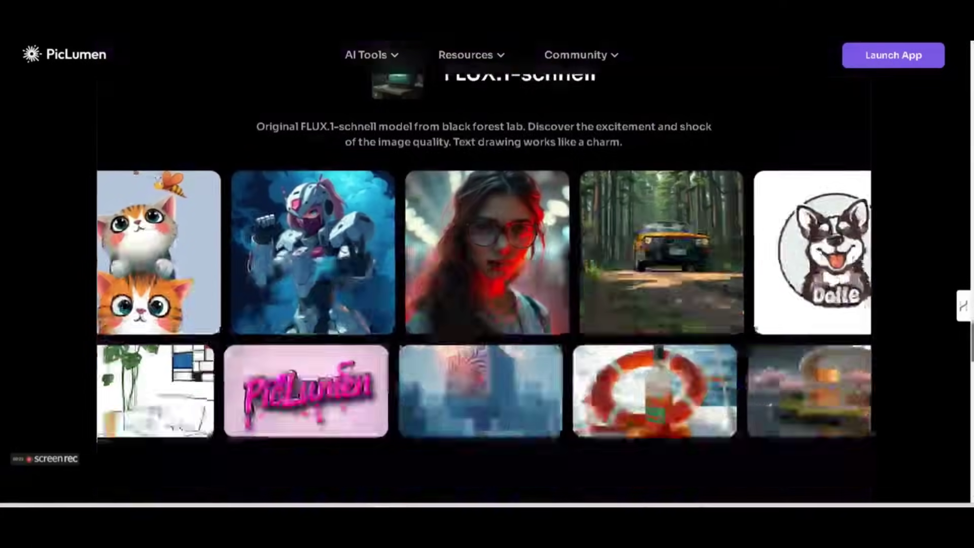
Examine the FLUX.1-schnell samples, the Creations by PicLumen section and the Logo design preview on the home page
scroll(487, 274, "down", 5)
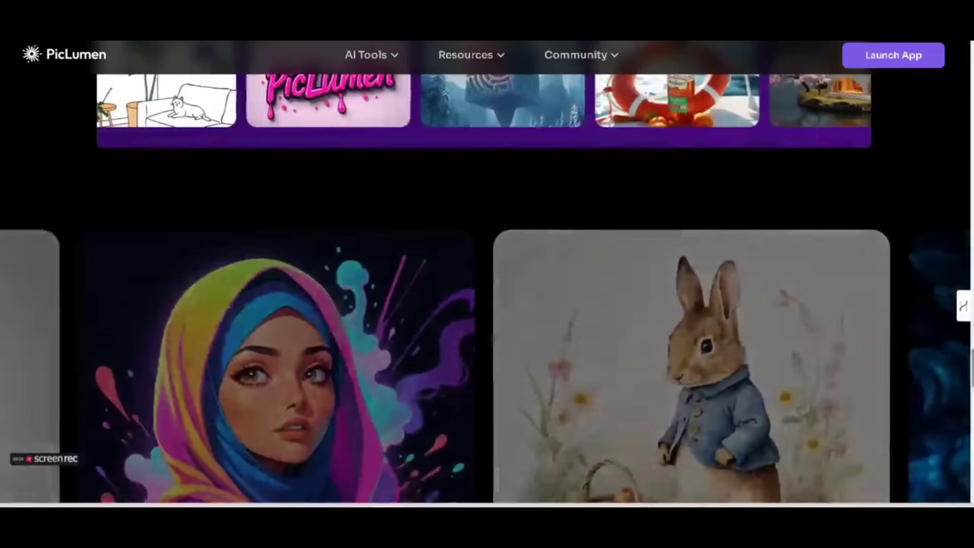
scroll(487, 274, "down", 5)
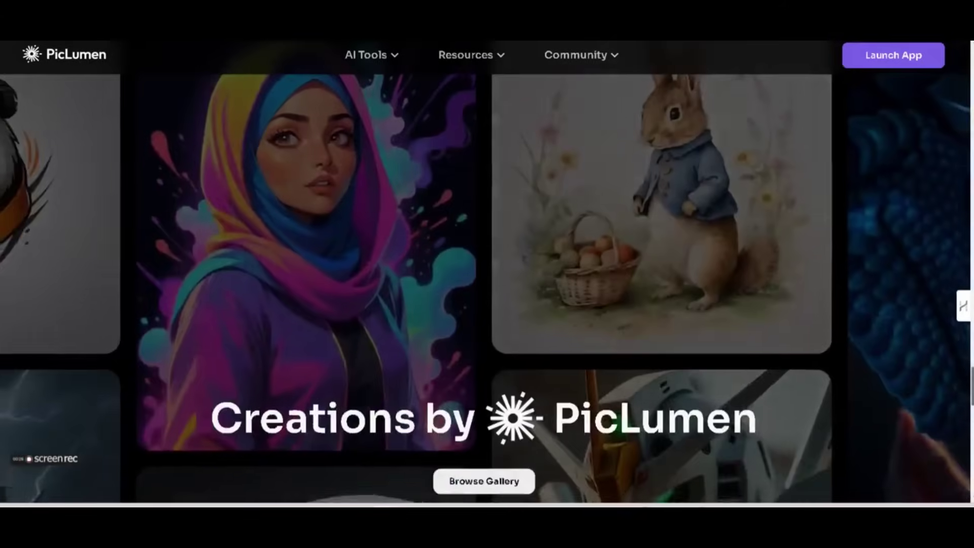
scroll(487, 274, "down", 3)
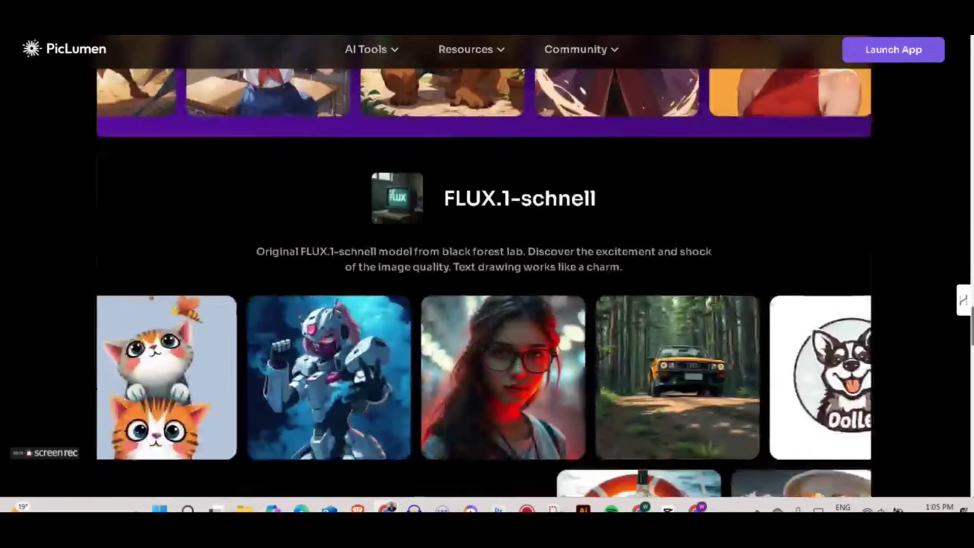
scroll(485, 267, "down", 3)
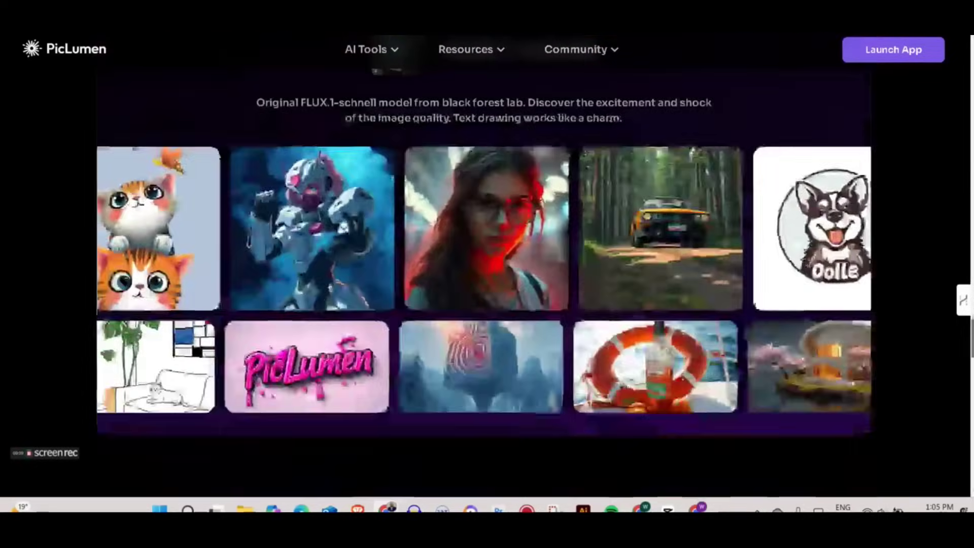
scroll(486, 267, "up", 2)
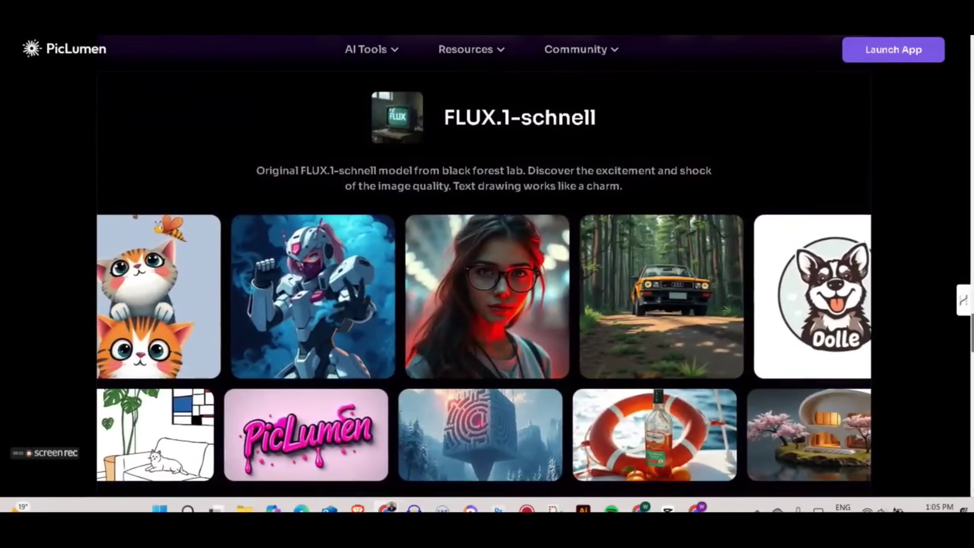
scroll(486, 267, "down", 6)
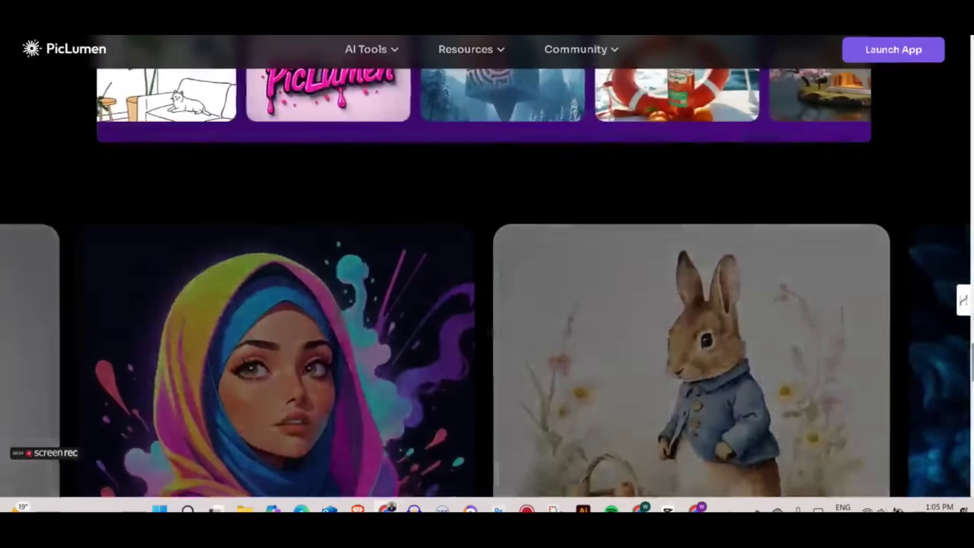
scroll(486, 268, "down", 1)
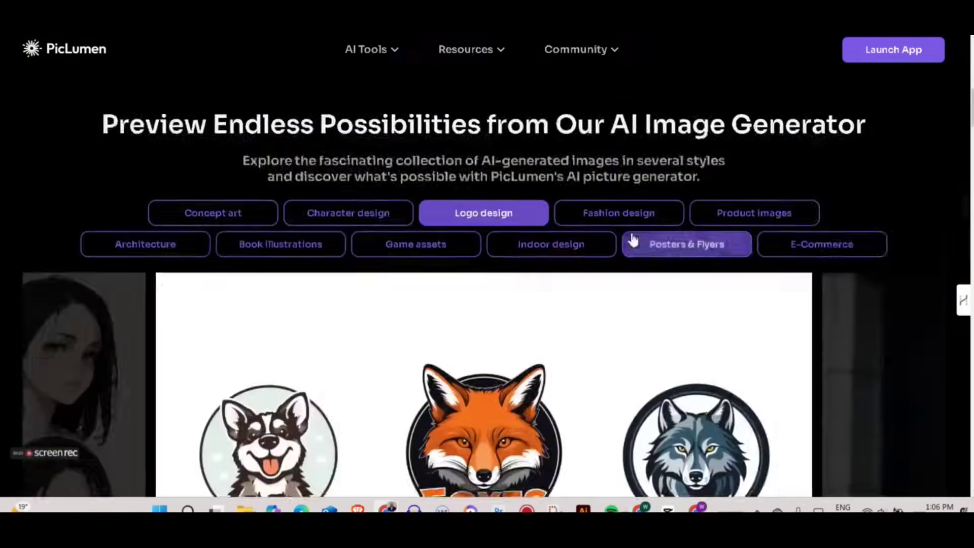
scroll(632, 240, "down", 10)
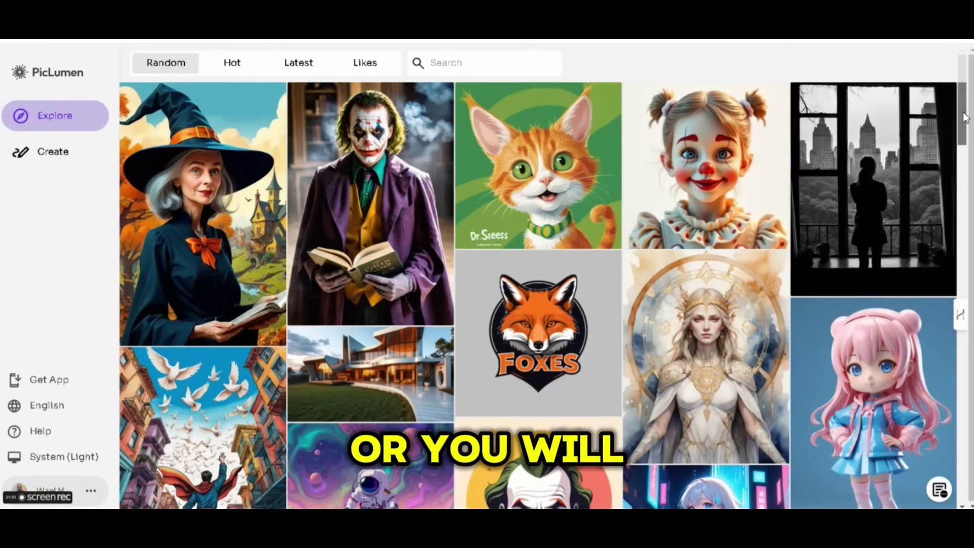
Browse the community images in the Explore gallery's Random feed
left_click_drag(965, 117, 969, 328)
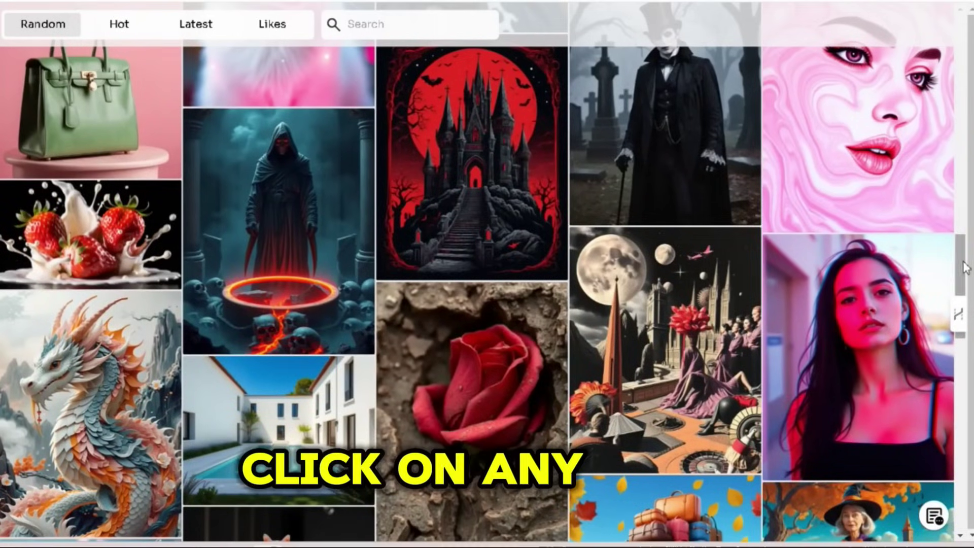
left_click_drag(965, 267, 965, 359)
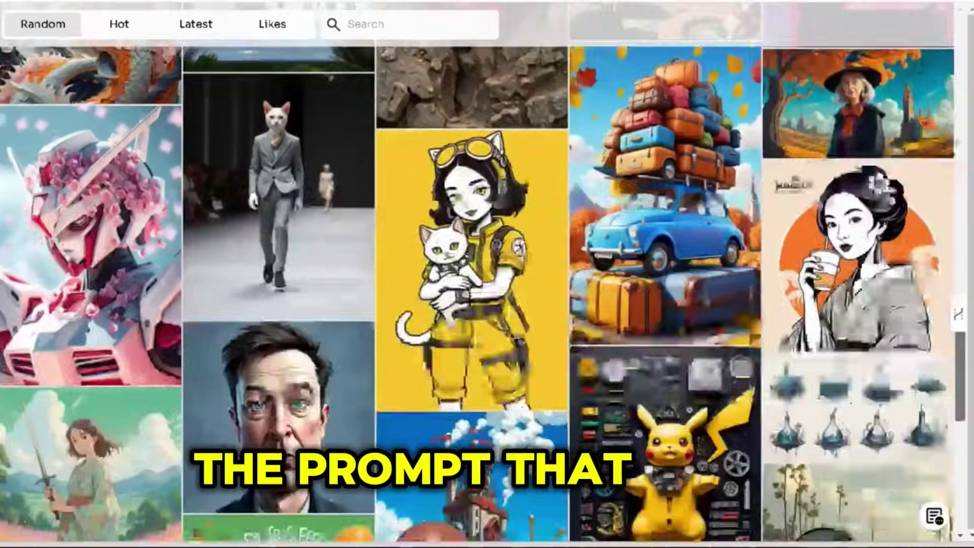
scroll(520, 253, "down", 2)
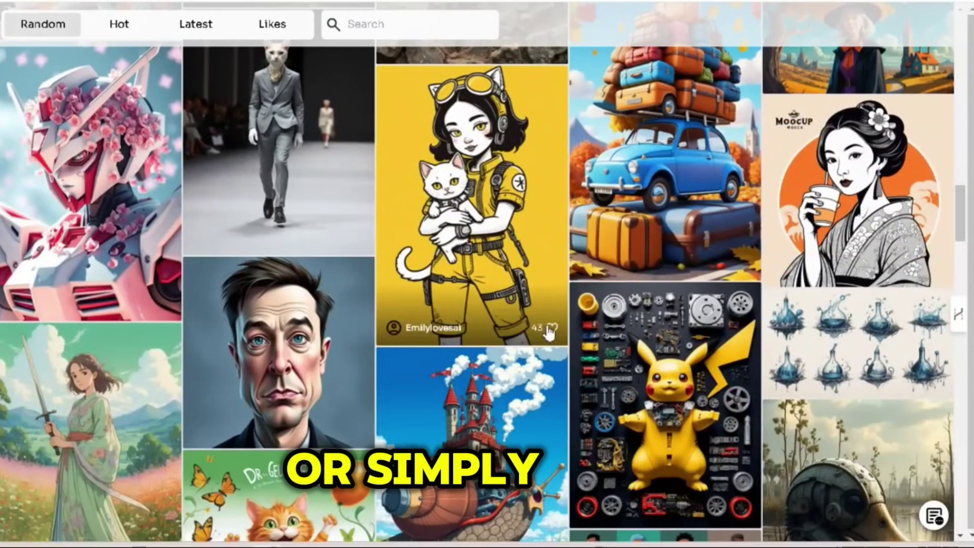
mouse_move(937, 274)
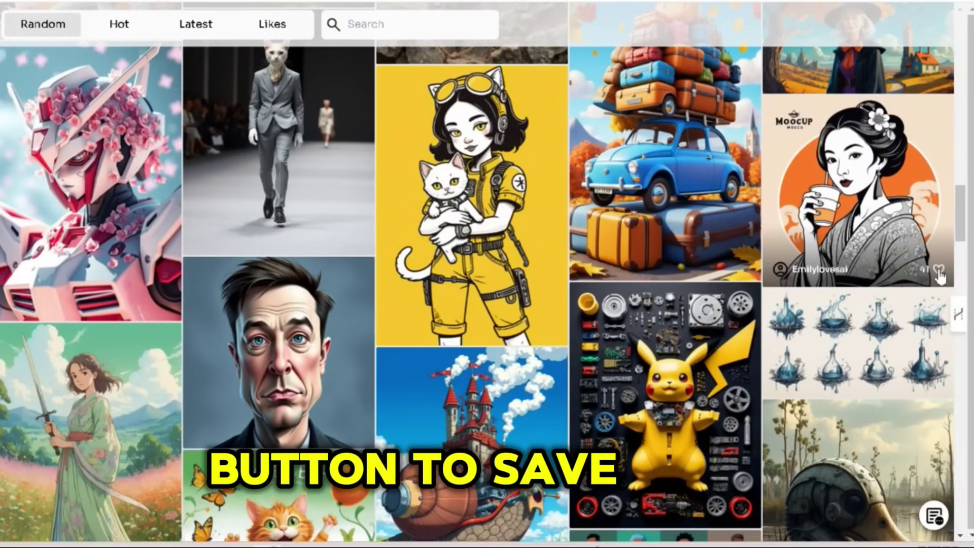
scroll(960, 236, "down", 1)
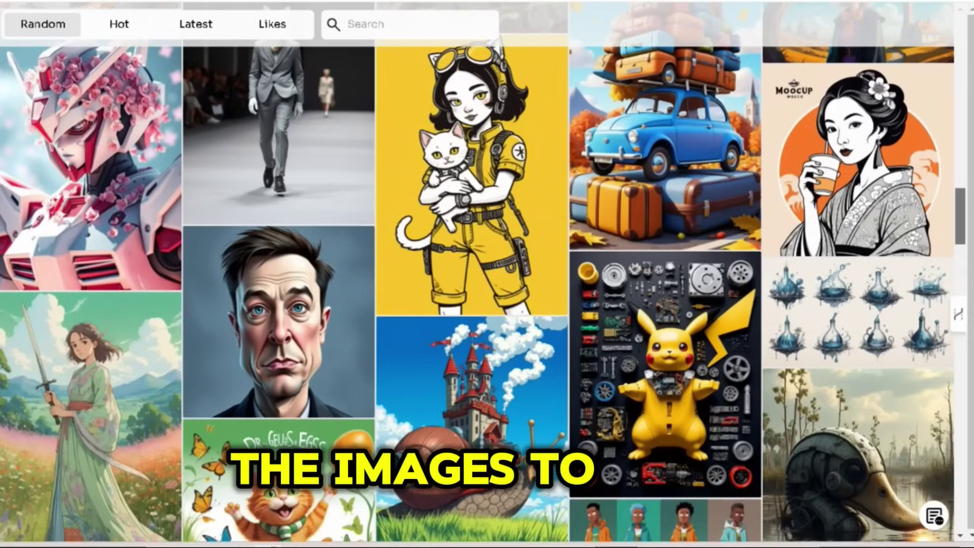
scroll(487, 274, "down", 5)
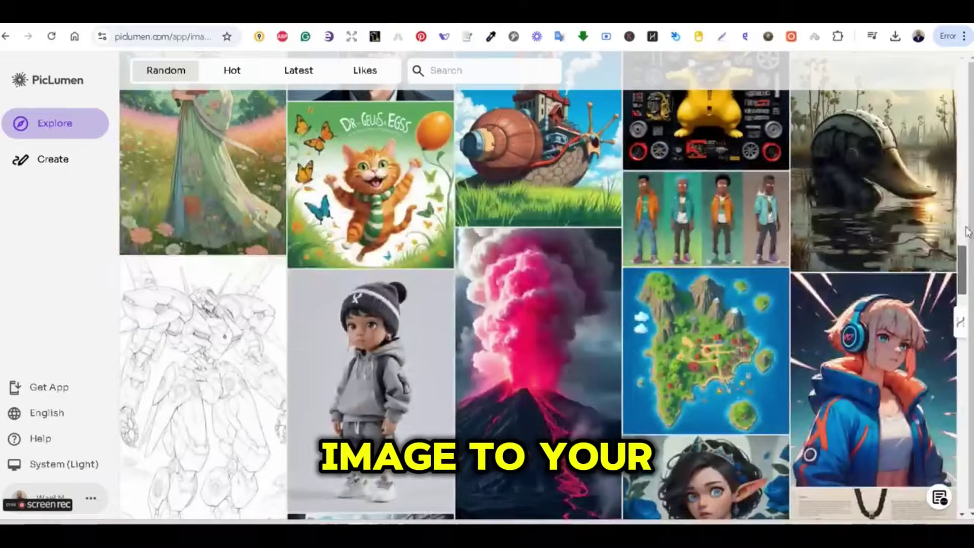
Return to the start of the Explore gallery and open the Create page
left_click(54, 123)
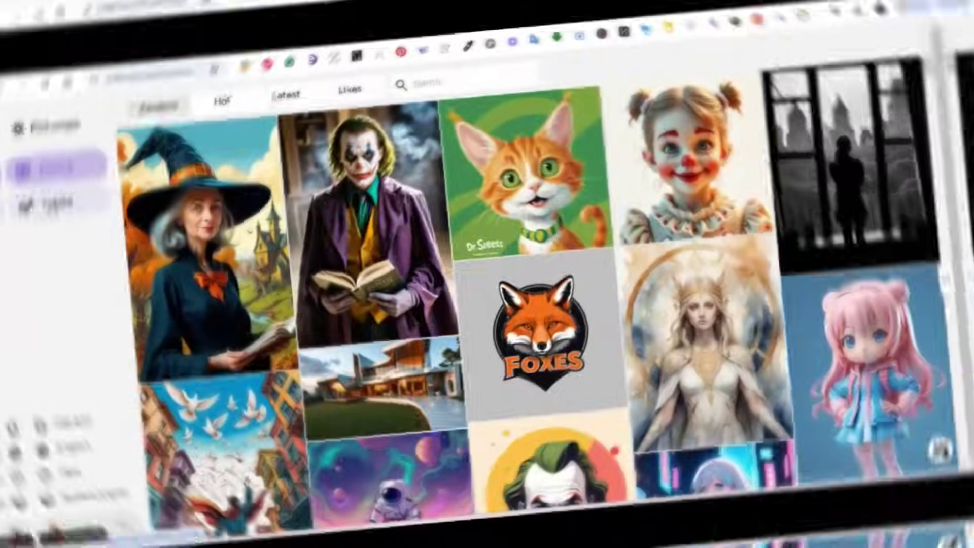
left_click(45, 162)
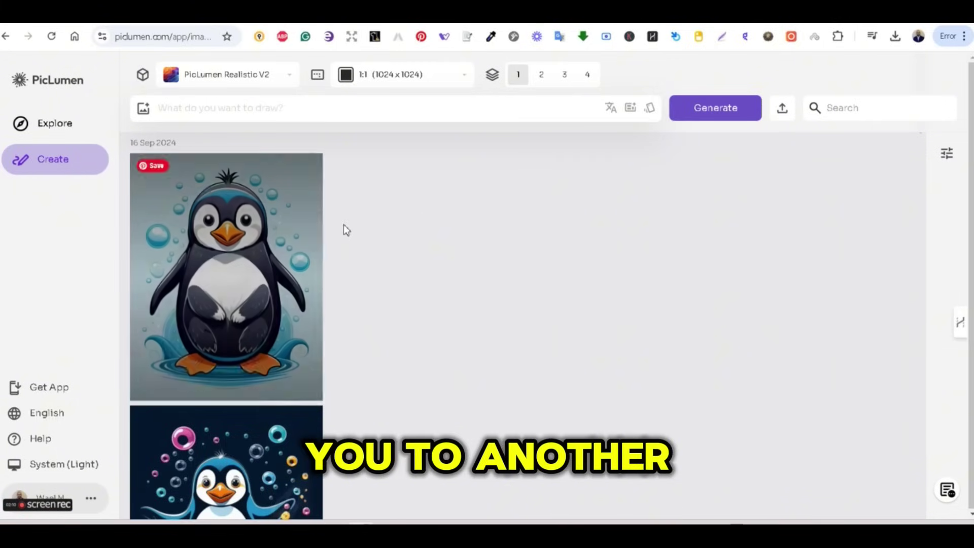
Look through the previously generated penguin T-shirt designs and their prompts on the Create page
scroll(276, 231, "down", 4)
scroll(277, 231, "down", 8)
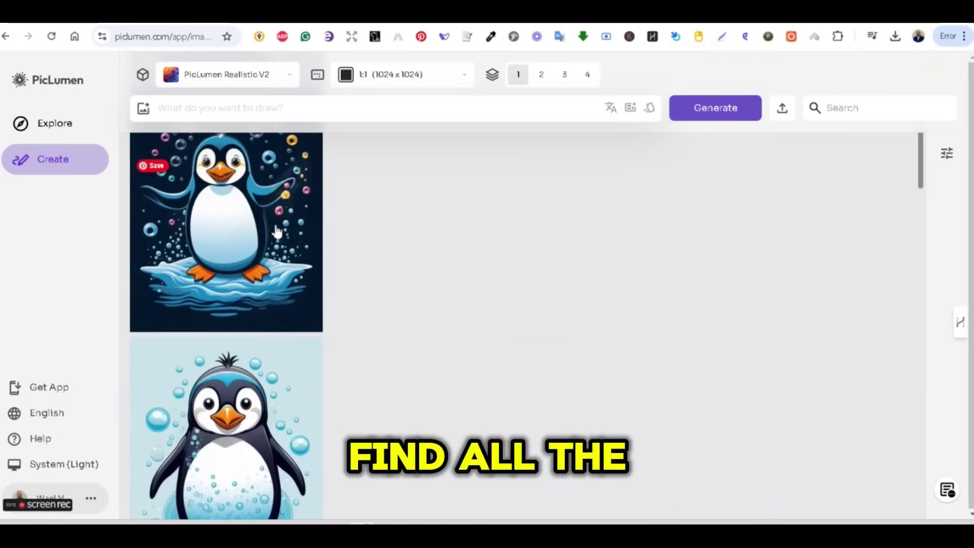
scroll(277, 231, "down", 8)
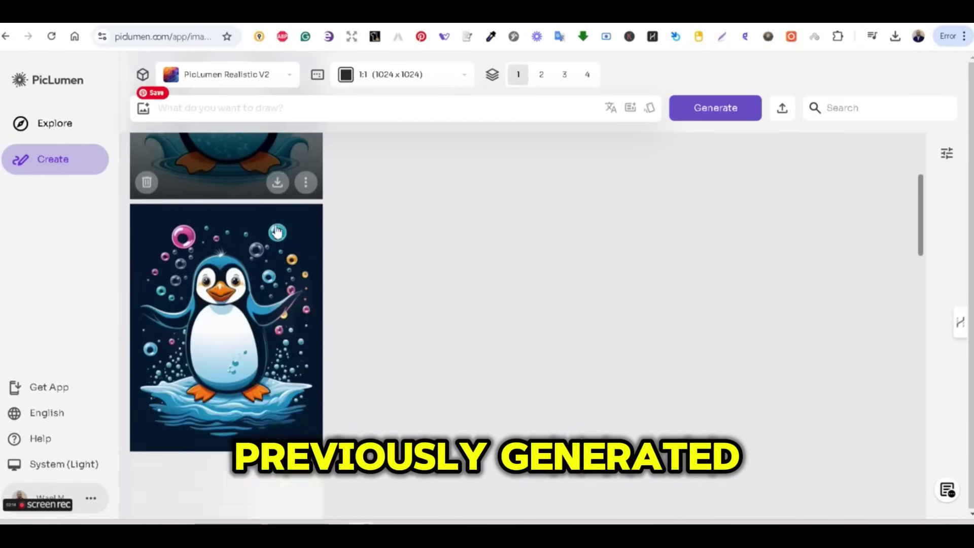
scroll(276, 231, "down", 10)
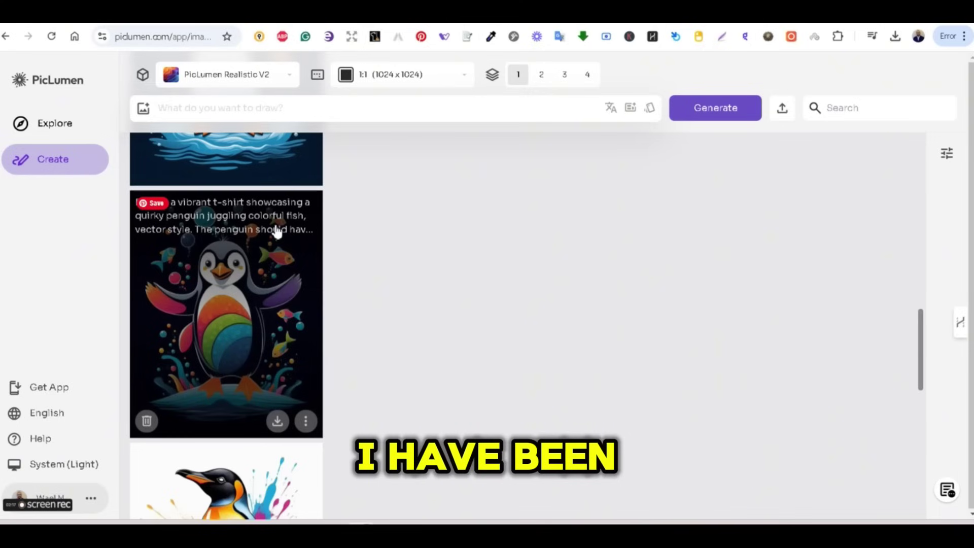
scroll(277, 230, "down", 6)
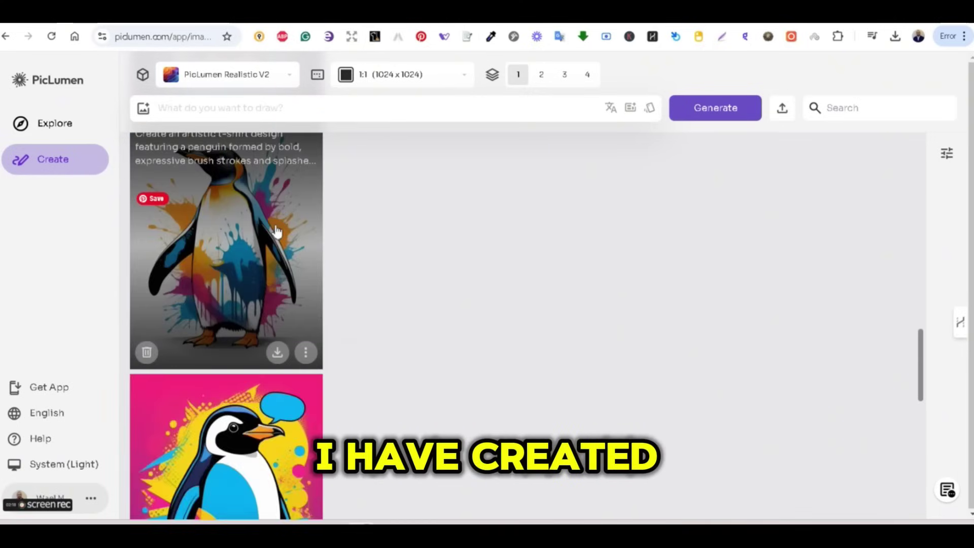
scroll(276, 231, "down", 5)
scroll(276, 231, "down", 7)
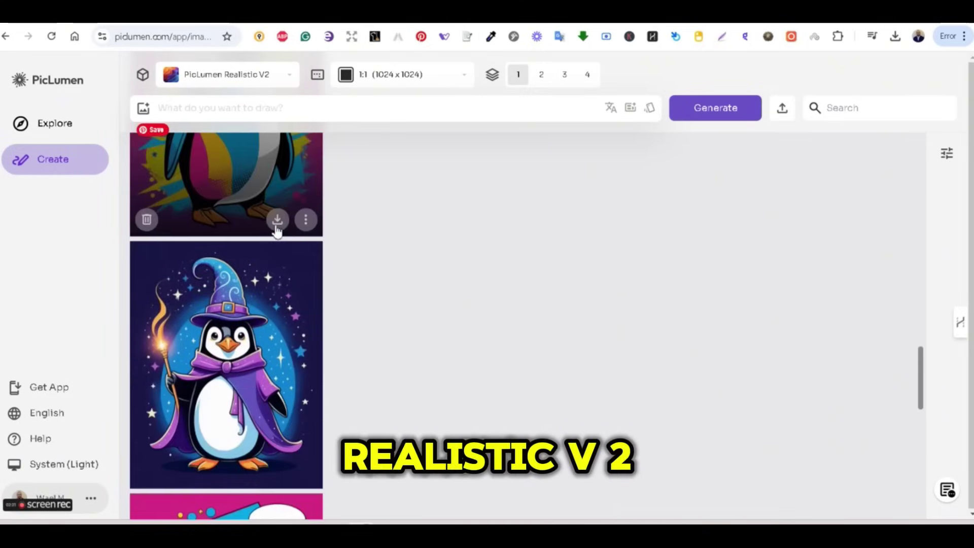
scroll(277, 230, "down", 10)
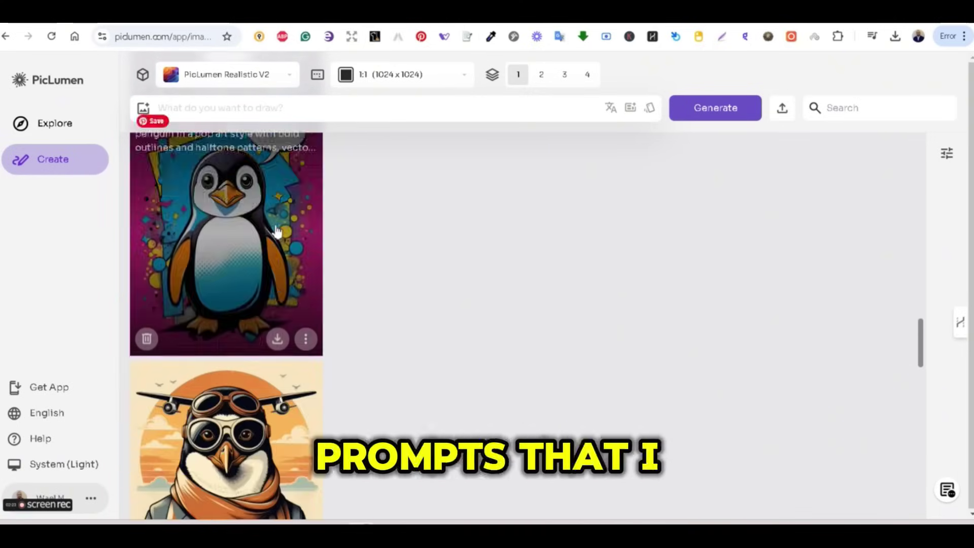
scroll(276, 231, "down", 4)
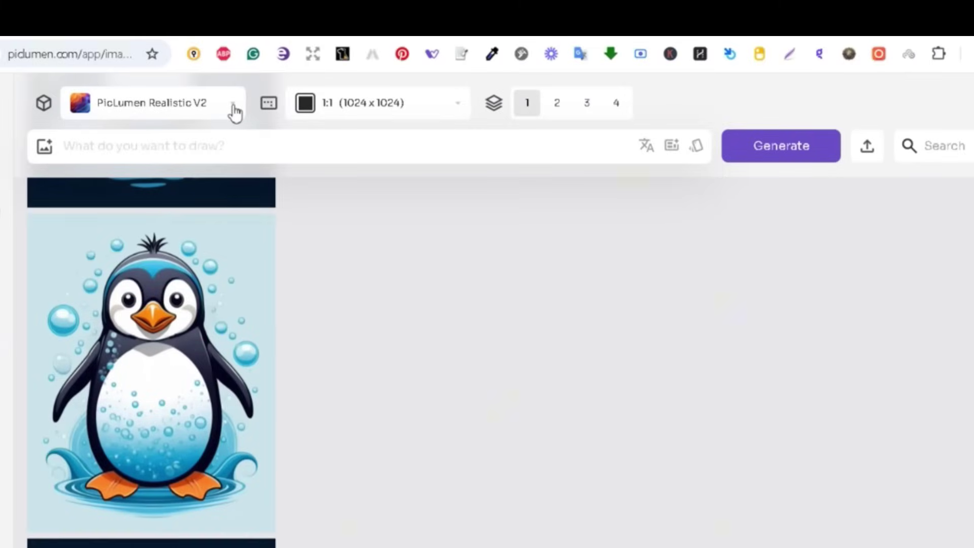
Set the image size to 3:4 (896 x 1152) and the number of images to 2 for the PicLumen Realistic V2 model
left_click(233, 106)
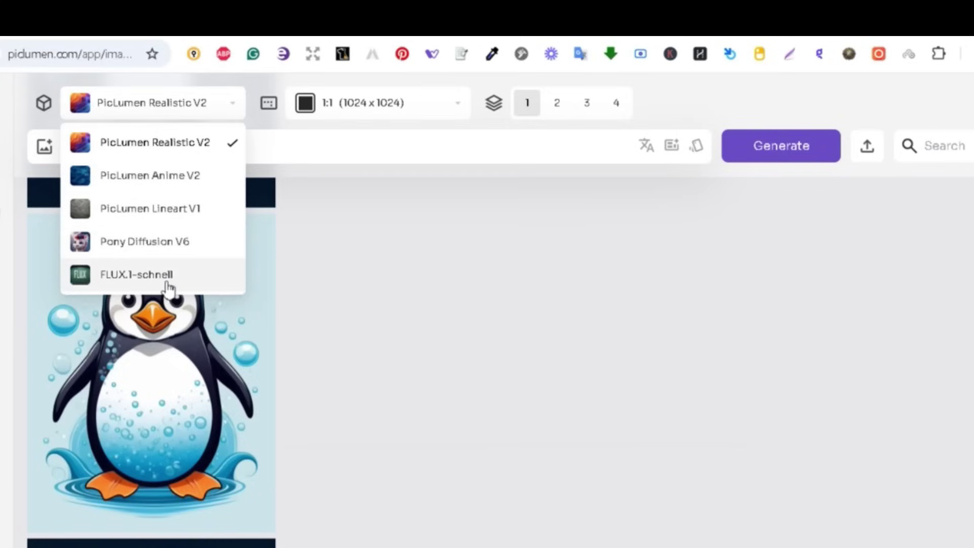
left_click(456, 114)
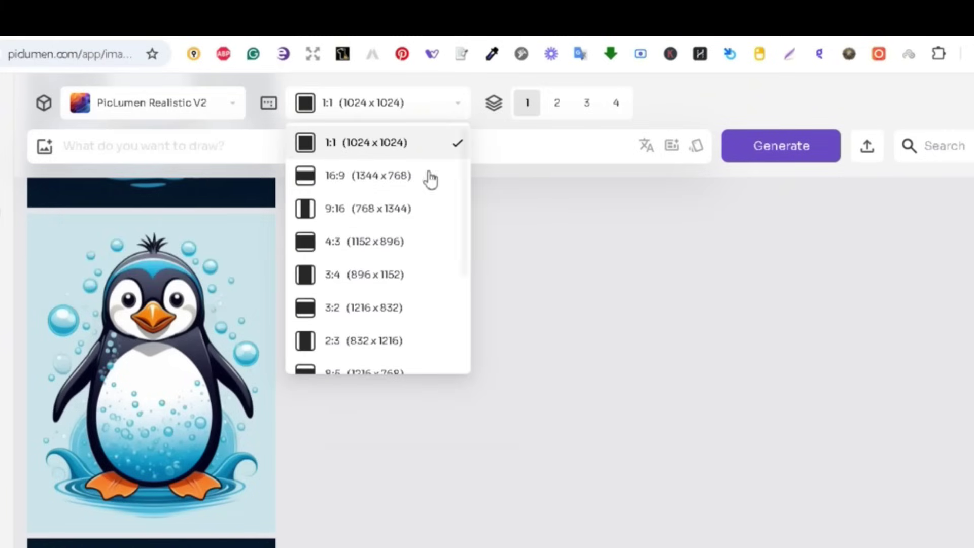
left_click(375, 278)
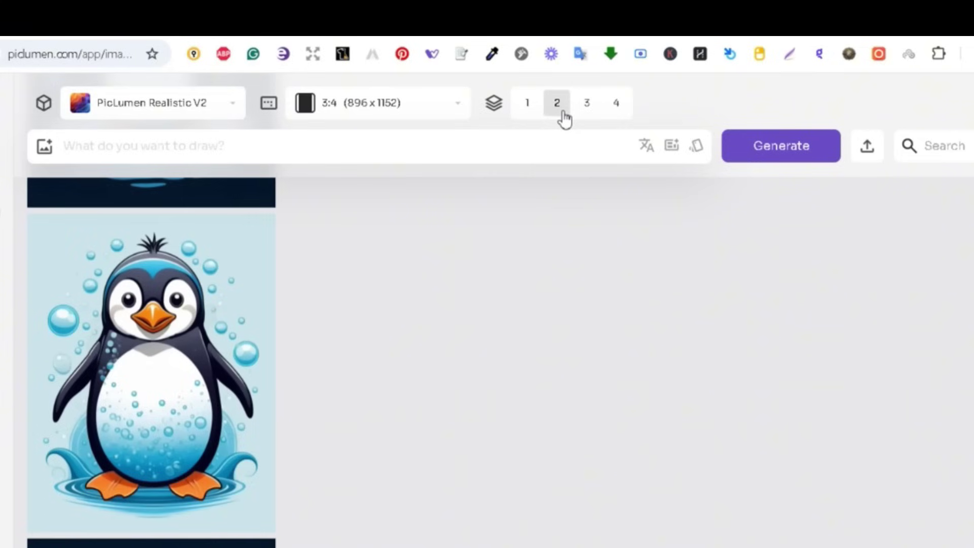
Generate images from a vector-style t-shirt prompt: a hip kangaroo boxing with oversized gloves, determined playful expression, vivid colors, dark background, motion lines or stars
scroll(423, 211, "up", 3)
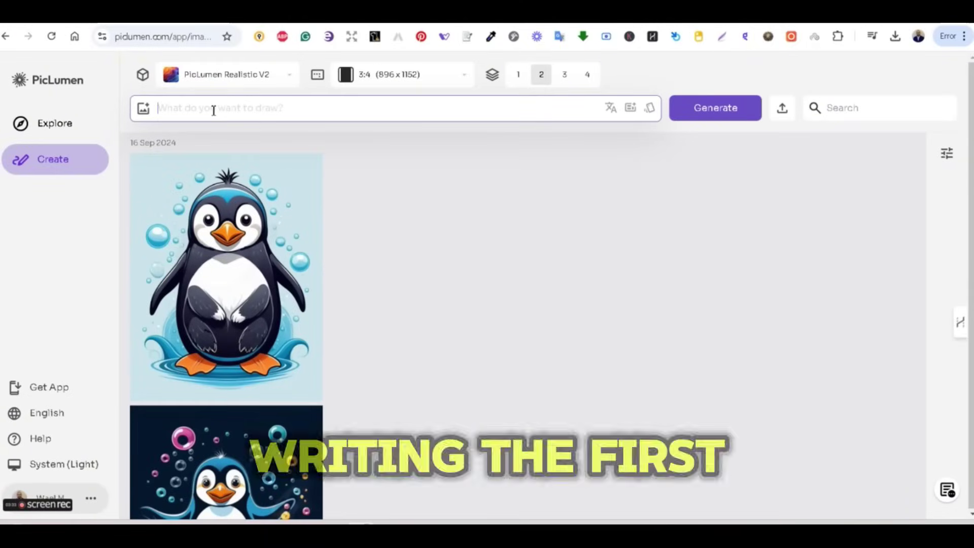
type("Design a fun t-shirt showcasing a hip kangaroo boxing with oversized gloves, vector style. The kangaroo should have a determined, playful expression, with one exaggerated element (e.g., giant boxing gloves, oversized sneakers). Use vivid colors with strong contrasts against a dark background. Add small decorative elements such as motion lines or stars to highlight action")
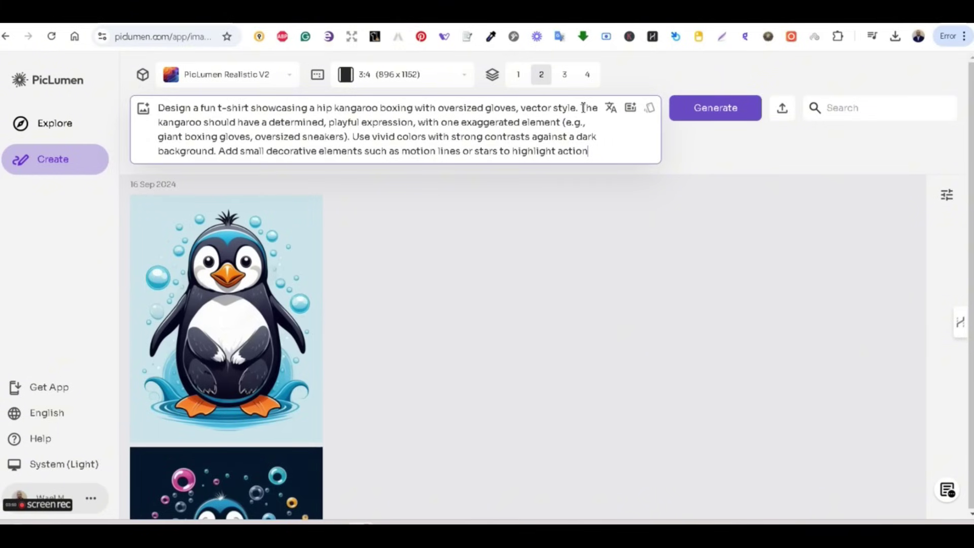
left_click_drag(583, 107, 611, 158)
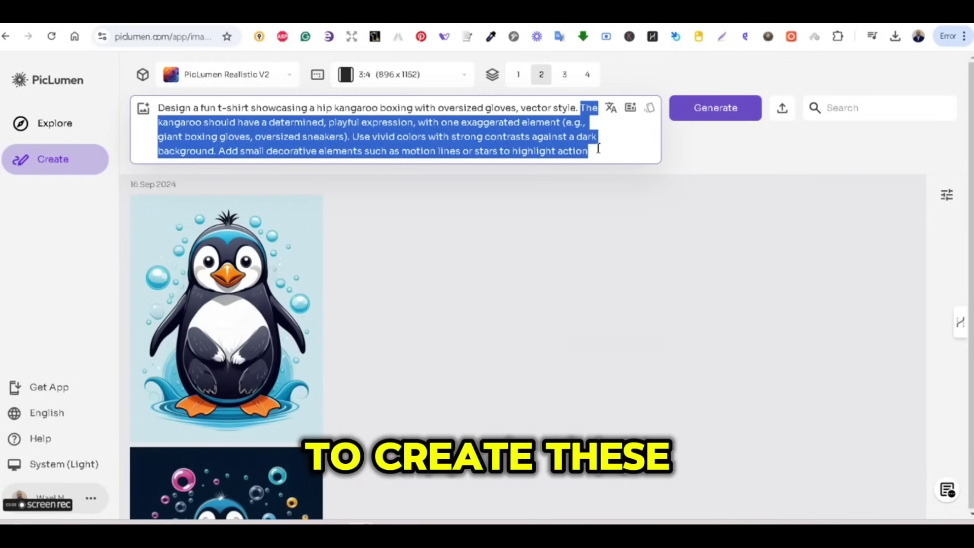
left_click(598, 148)
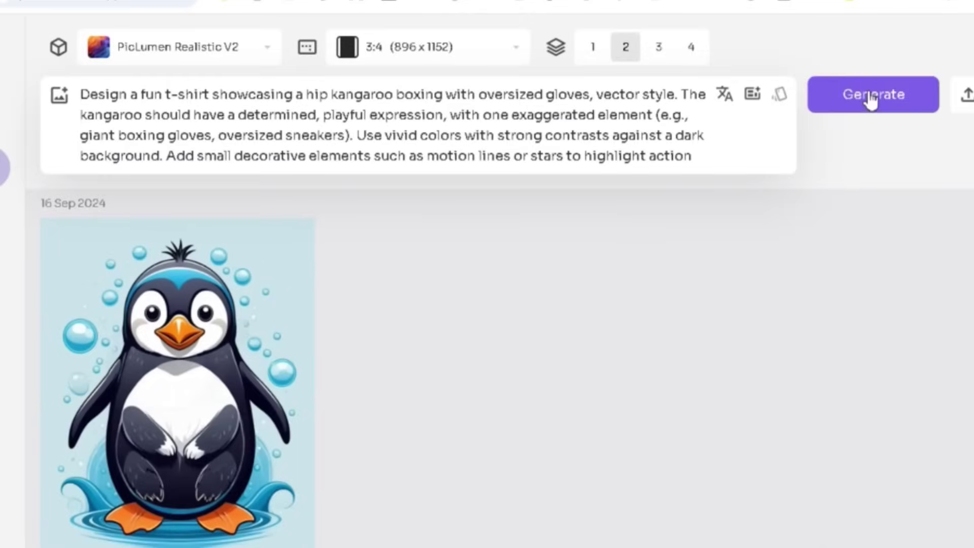
left_click(714, 110)
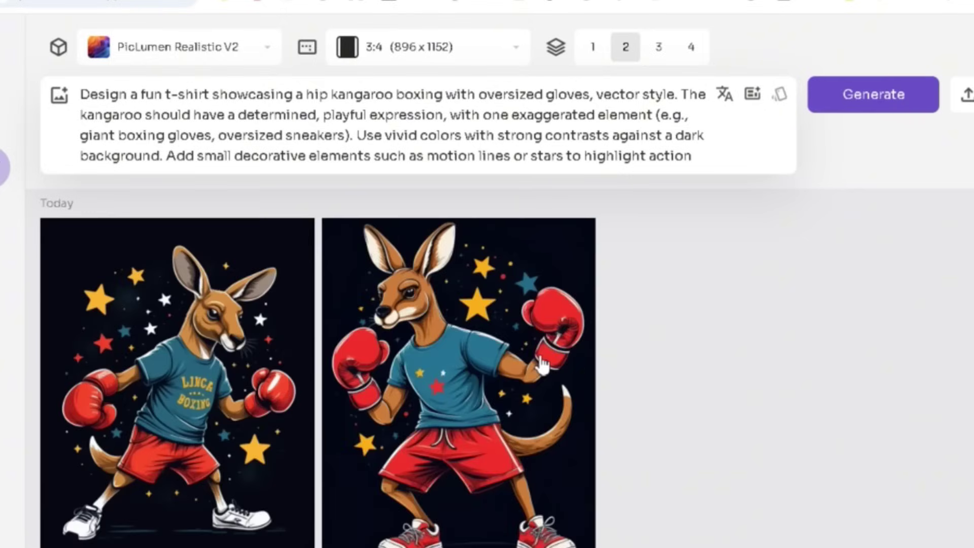
Open the second generated kangaroo image and read through its full prompt in the image details
mouse_move(525, 345)
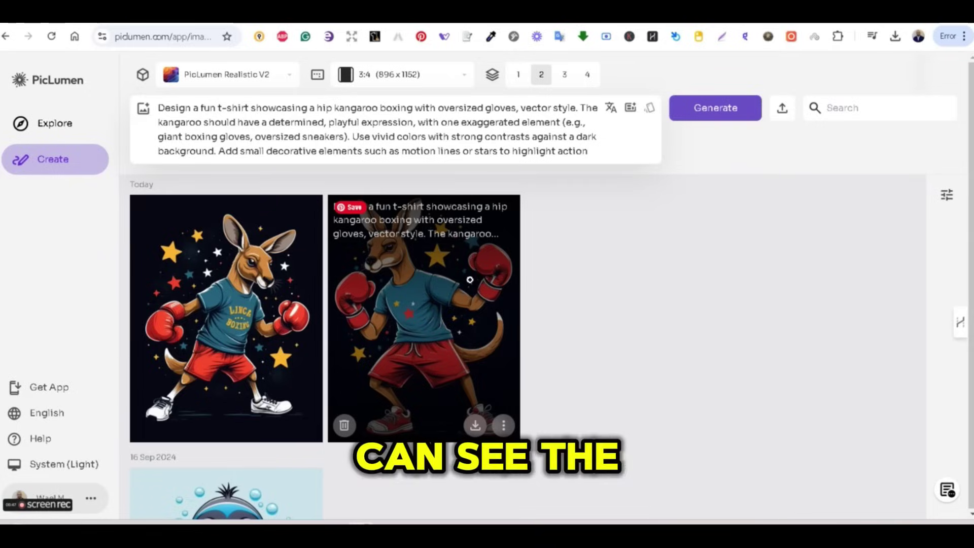
left_click(525, 345)
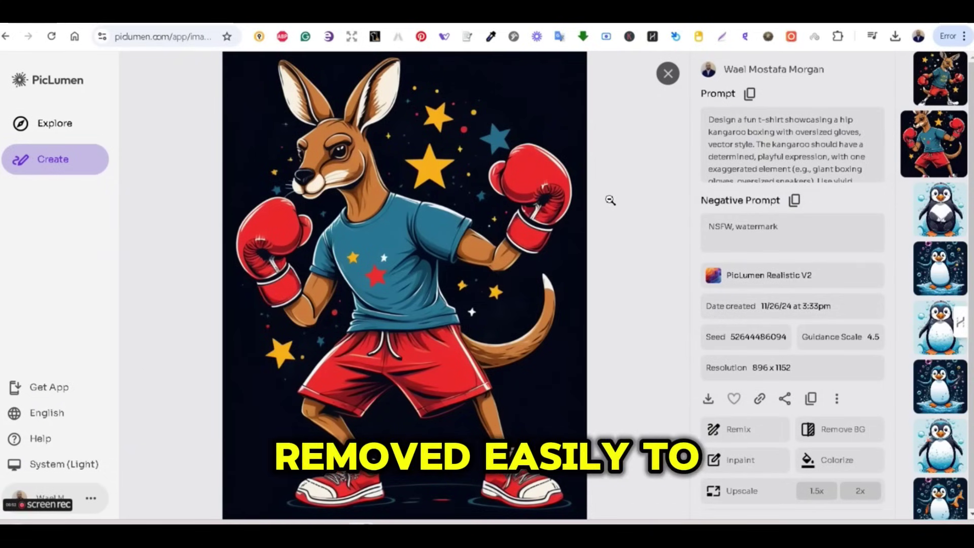
scroll(813, 130, "down", 3)
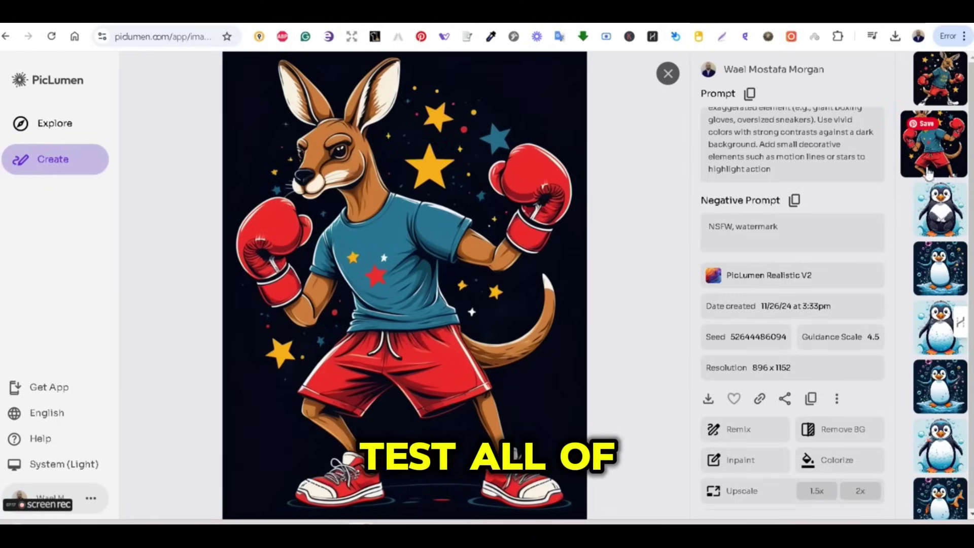
Browse the earlier penguin t-shirt designs one by one, comparing how their prompts begin and describe the style
left_click(953, 238)
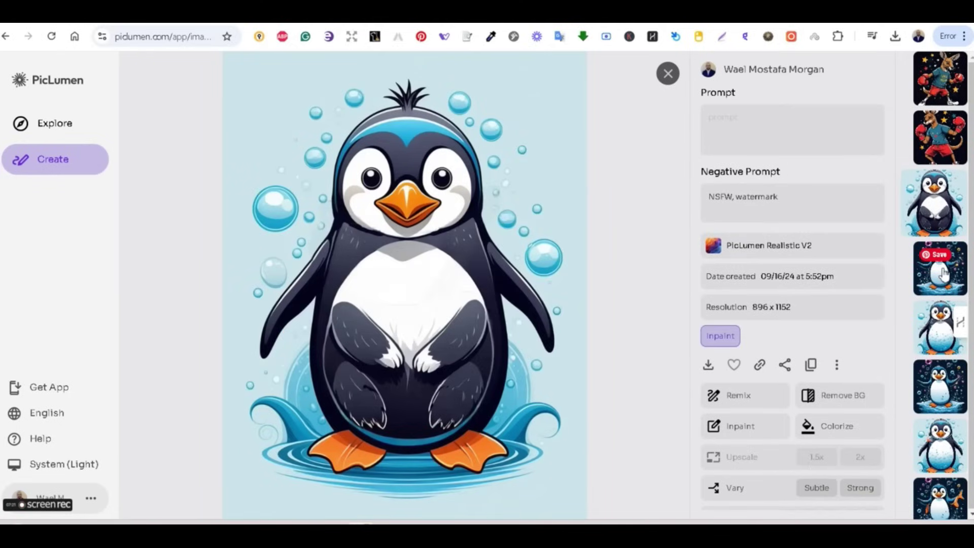
left_click(942, 329)
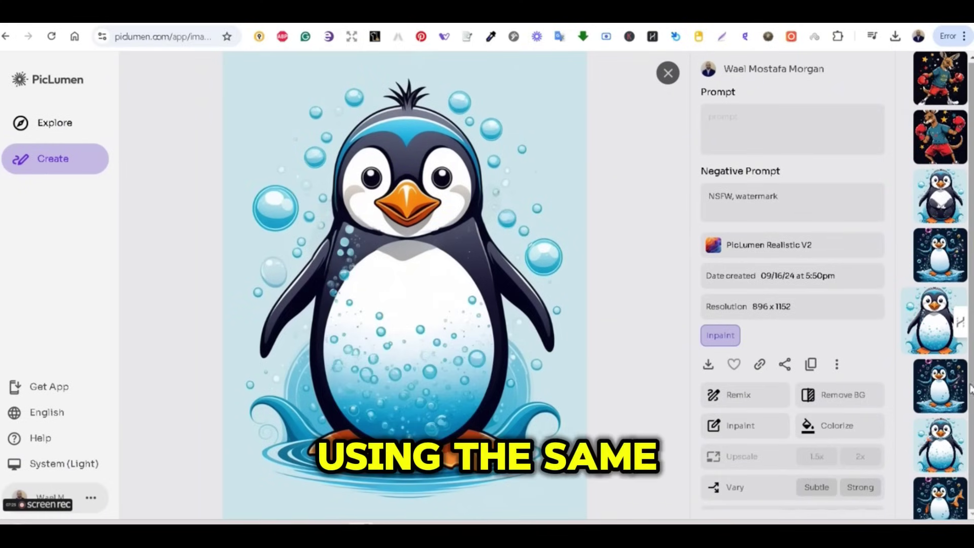
left_click(940, 447)
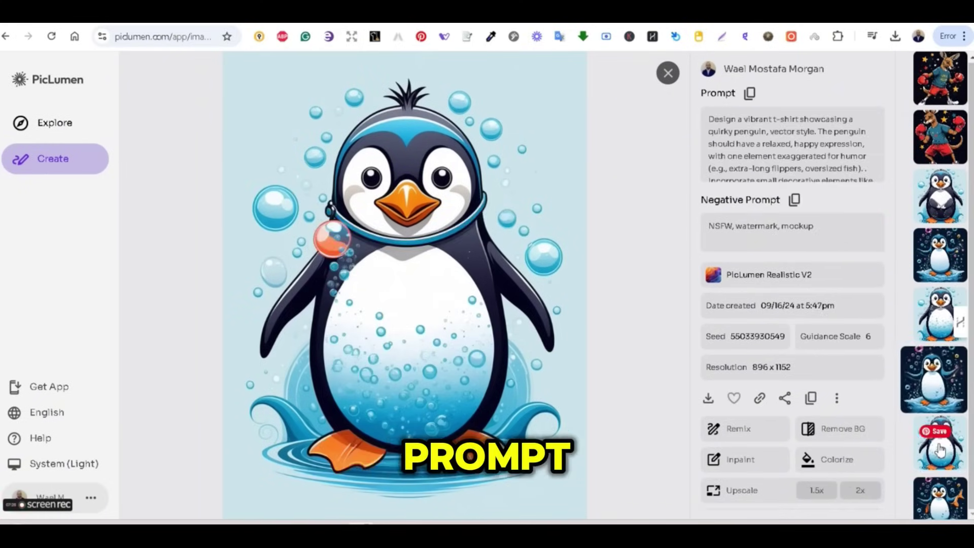
left_click(940, 449)
left_click(940, 448)
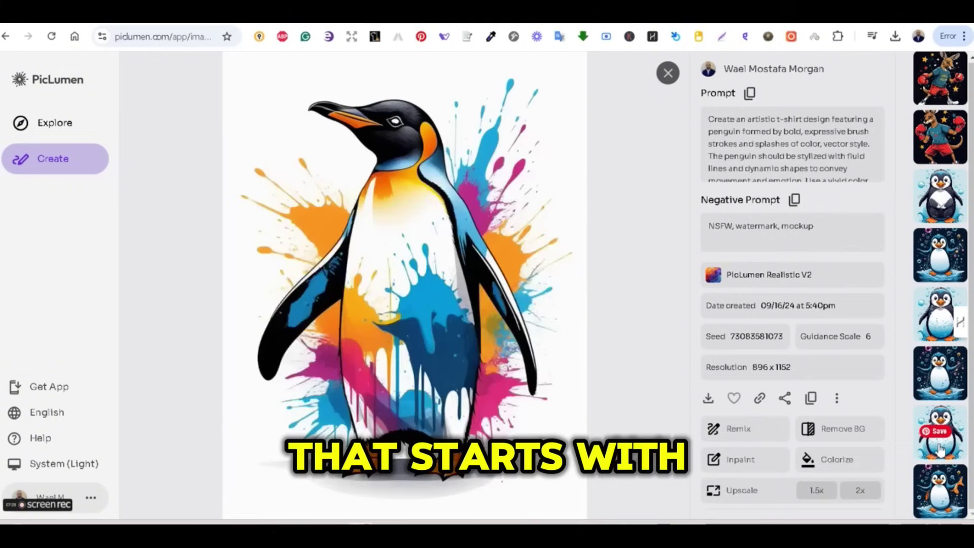
left_click(940, 449)
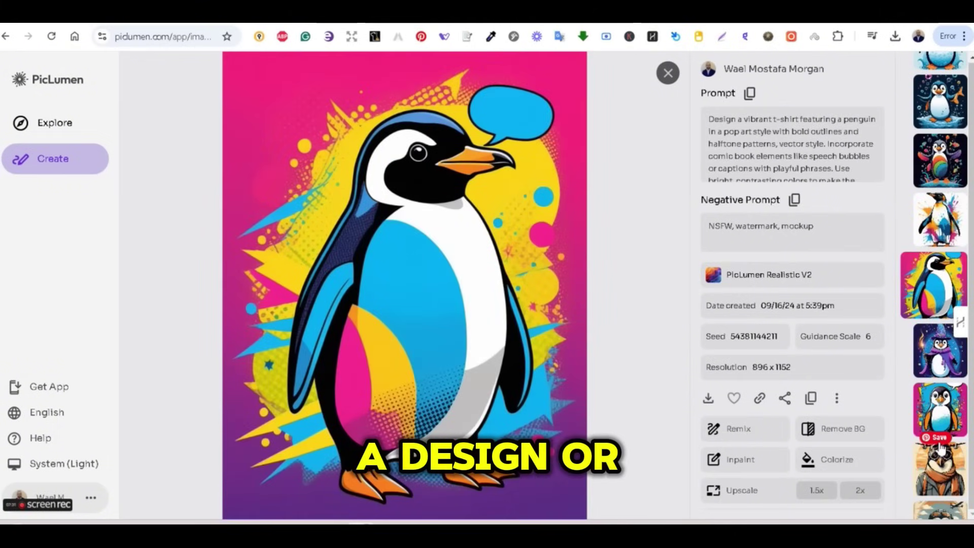
left_click(940, 365)
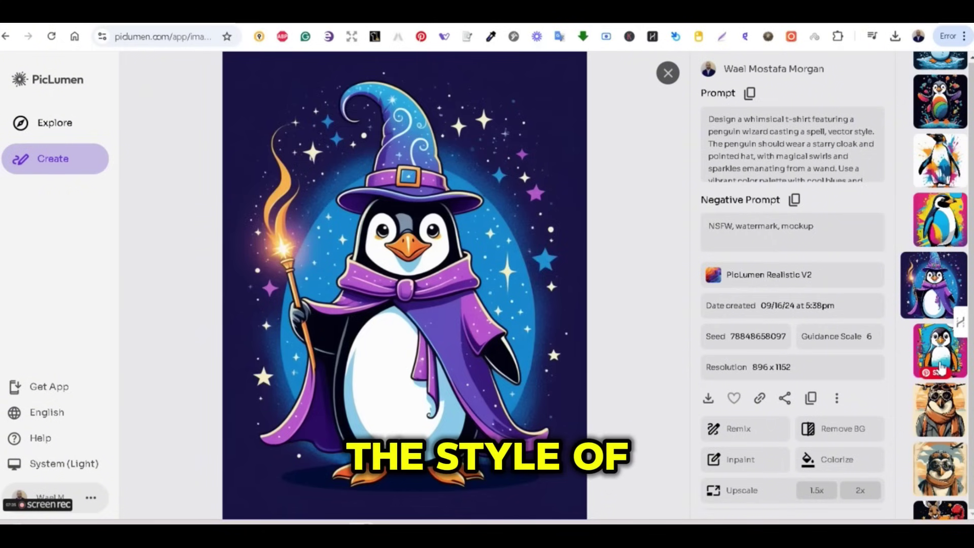
left_click(940, 366)
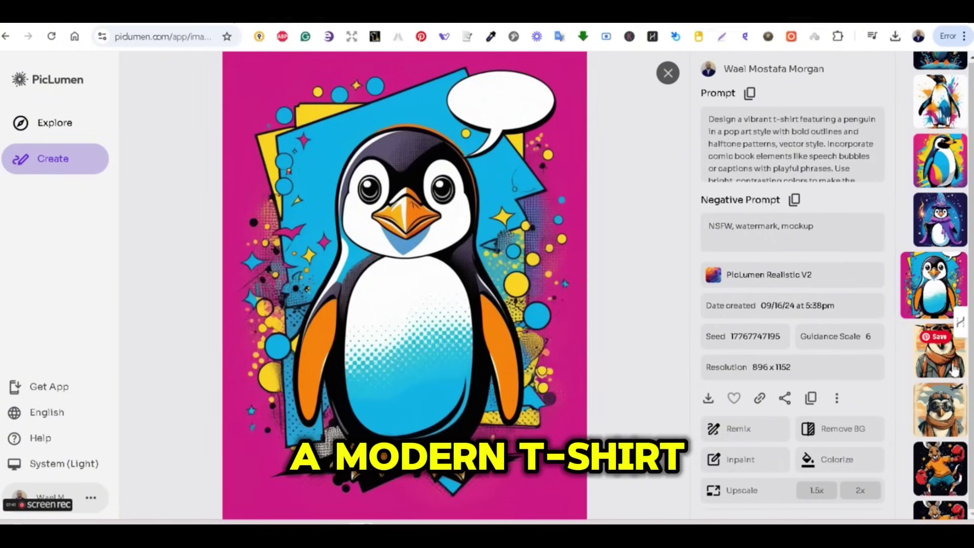
left_click(951, 364)
left_click(952, 364)
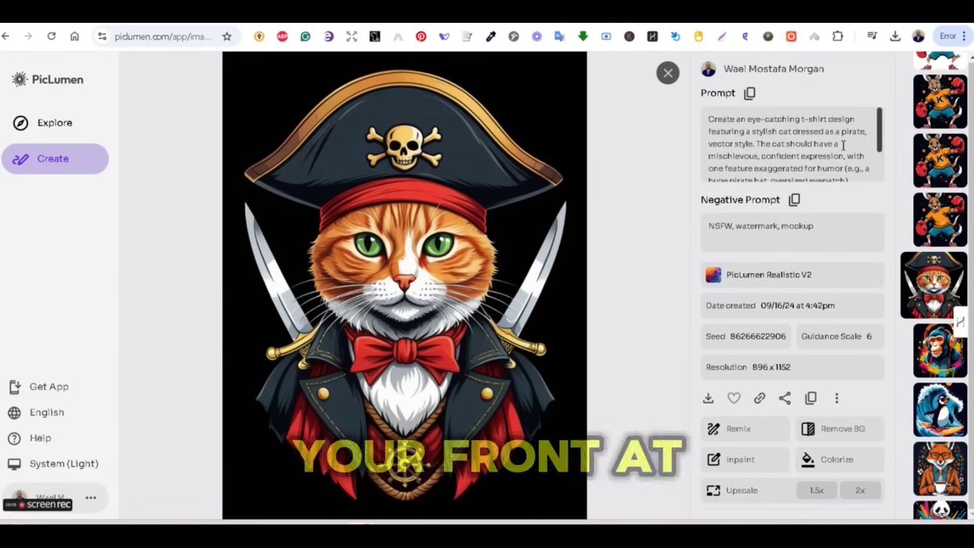
Examine the prompts of the pirate cat, headphone monkey, surfing penguin, coffee fox, crowned lion and guitar robot designs
scroll(857, 147, "down", 3)
scroll(857, 147, "up", 3)
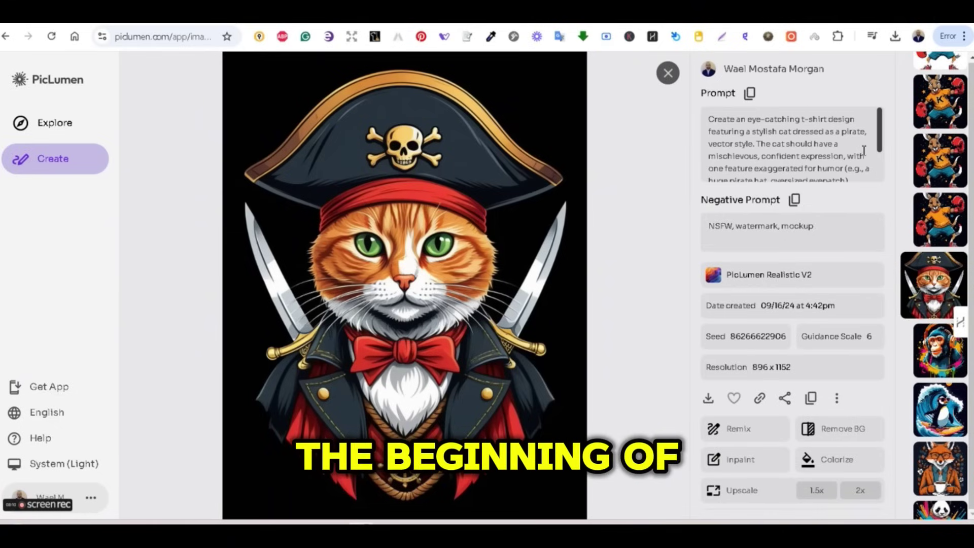
left_click(941, 364)
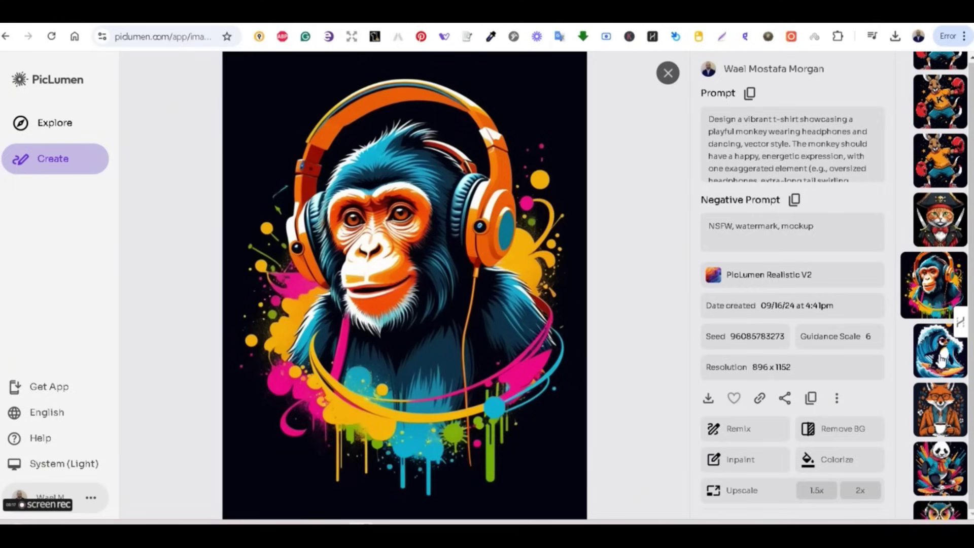
left_click(940, 360)
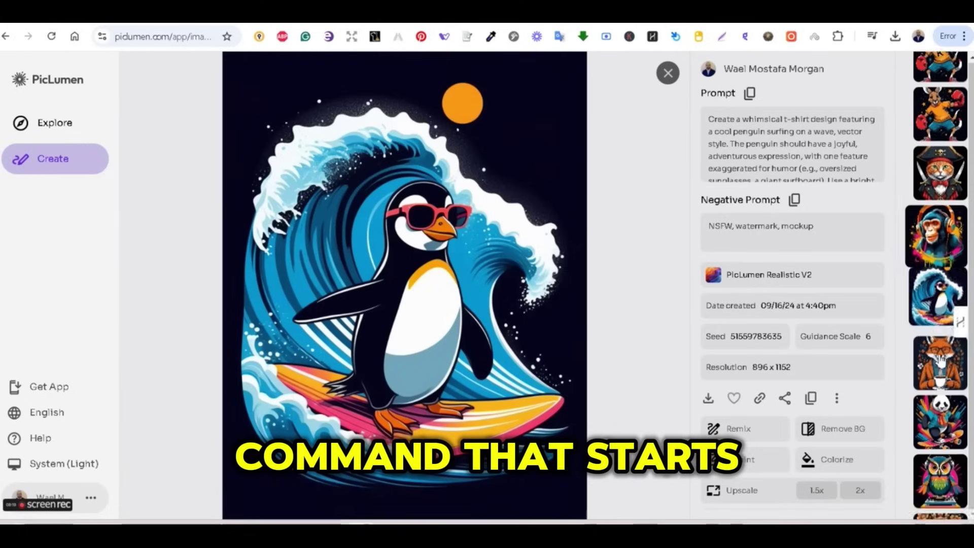
left_click(944, 376)
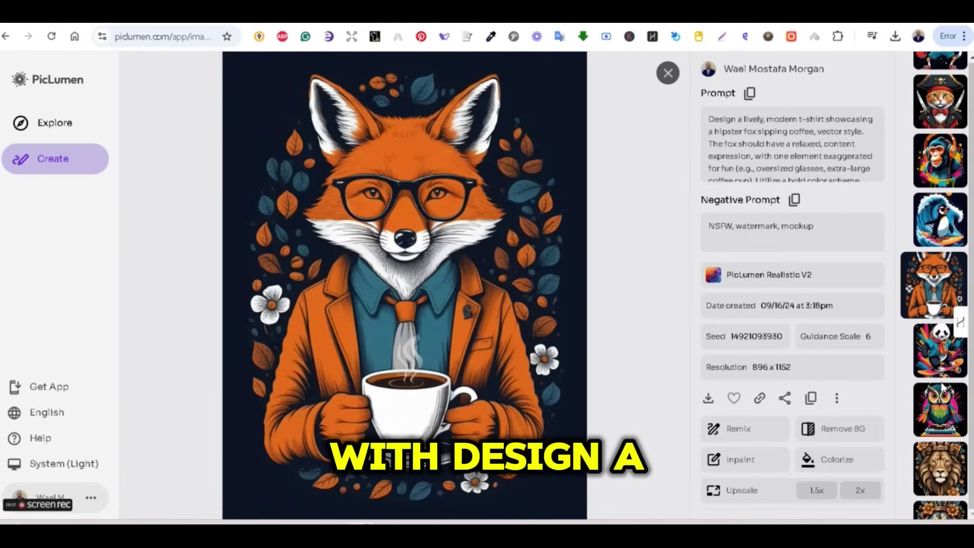
left_click(952, 410)
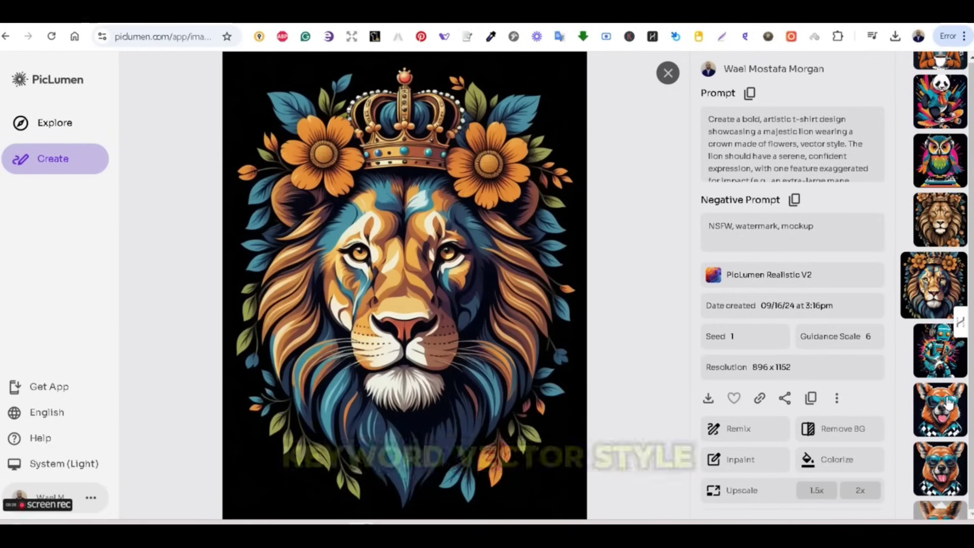
left_click(948, 403)
scroll(948, 404, "down", 5)
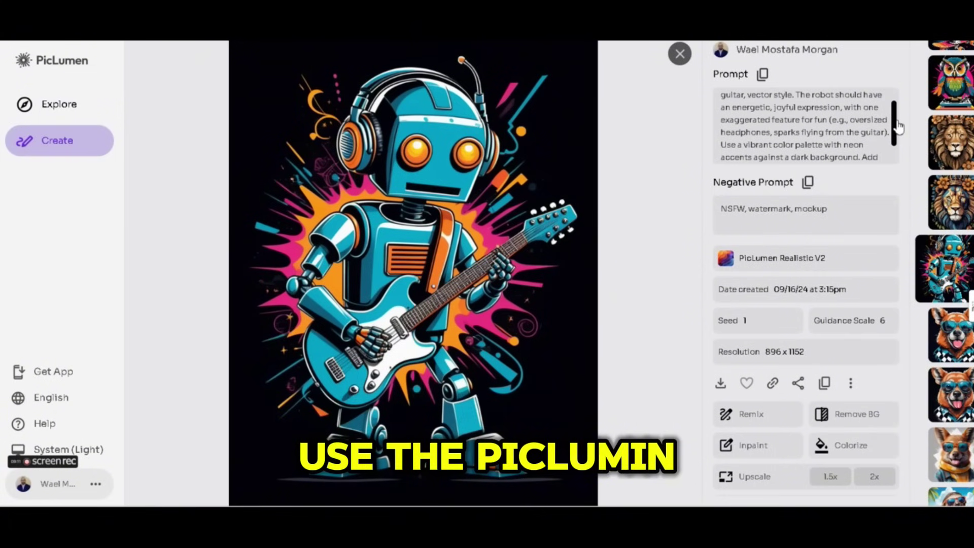
scroll(897, 127, "down", 2)
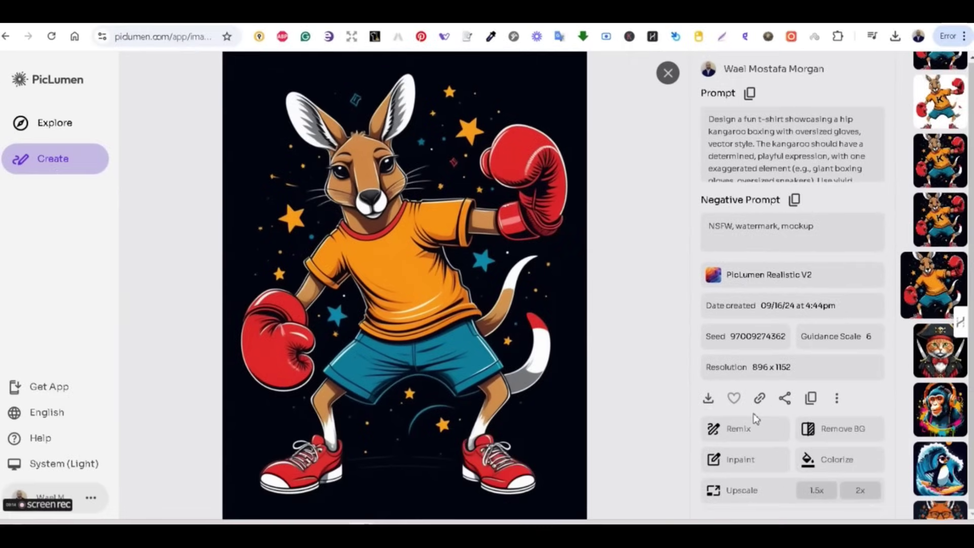
Upscale the boxing kangaroo in the orange shirt by 1.5x and review the upscaled image's details
left_click(817, 491)
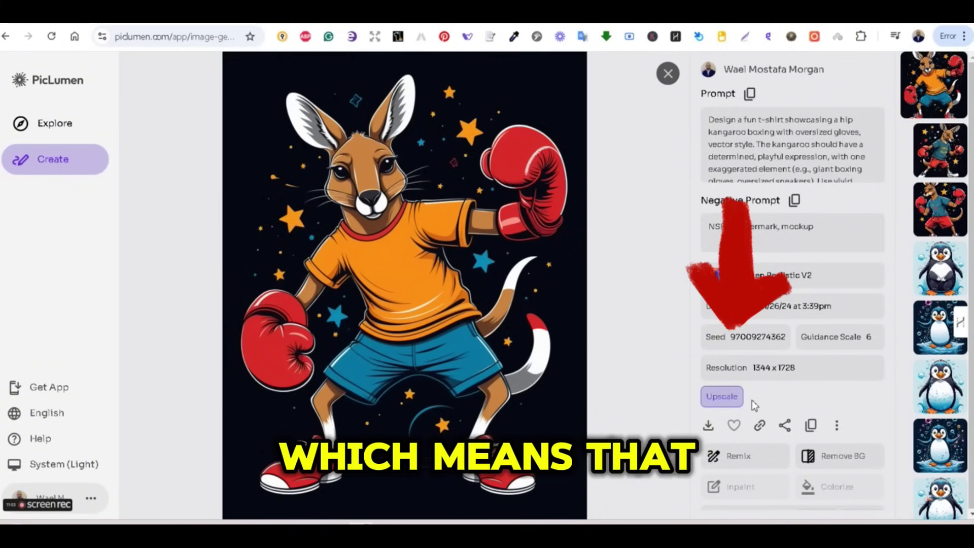
scroll(821, 395, "down", 1)
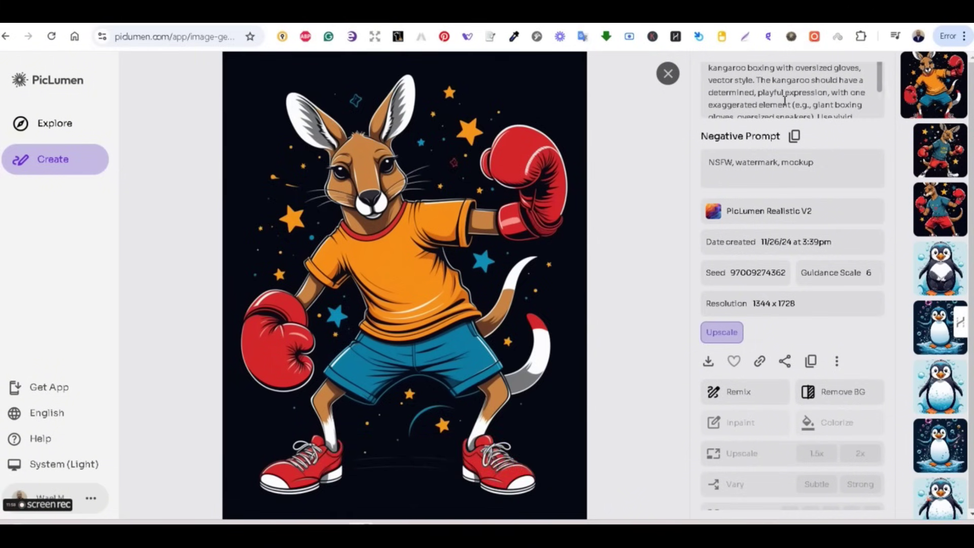
scroll(716, 91, "up", 2)
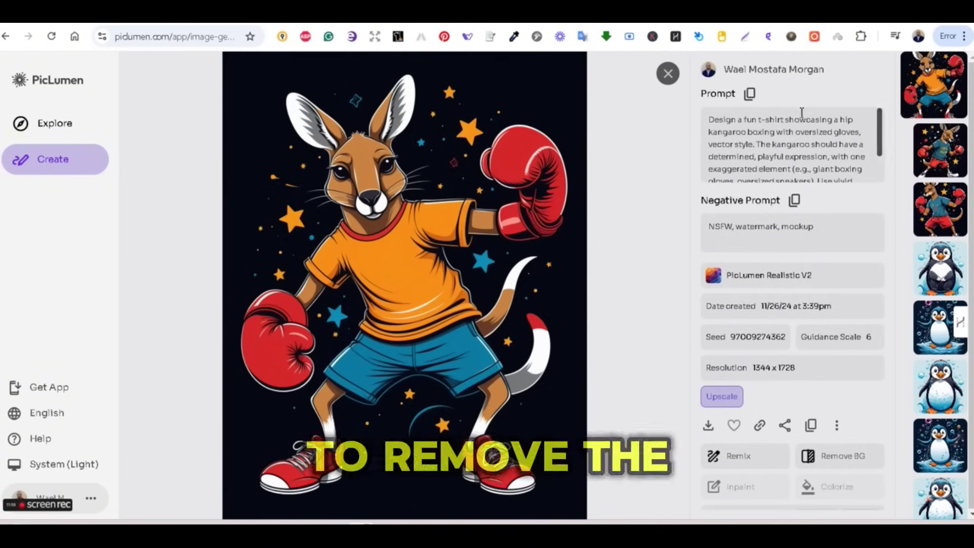
Remove the background from the upscaled orange-shirt kangaroo and open the cut-out version in the detail view
left_click(851, 458)
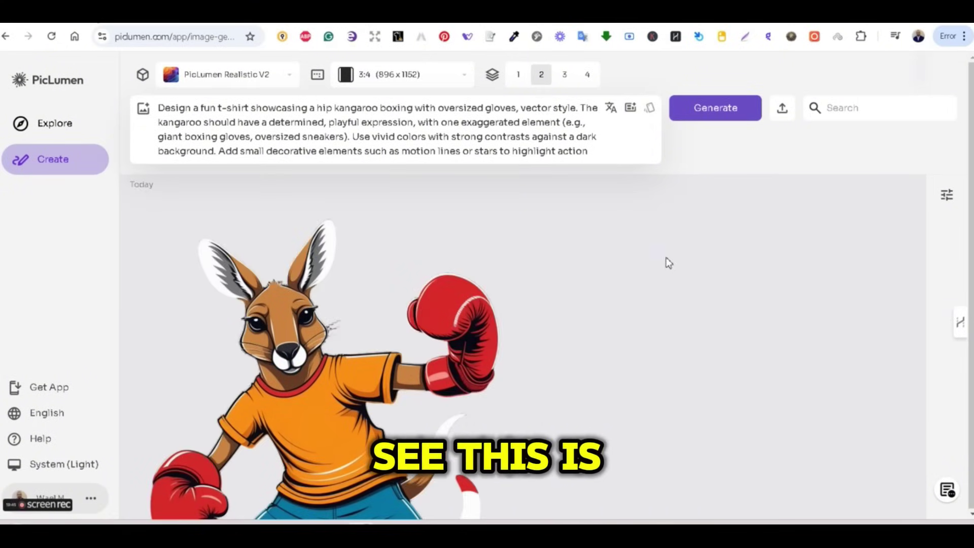
scroll(666, 258, "down", 4)
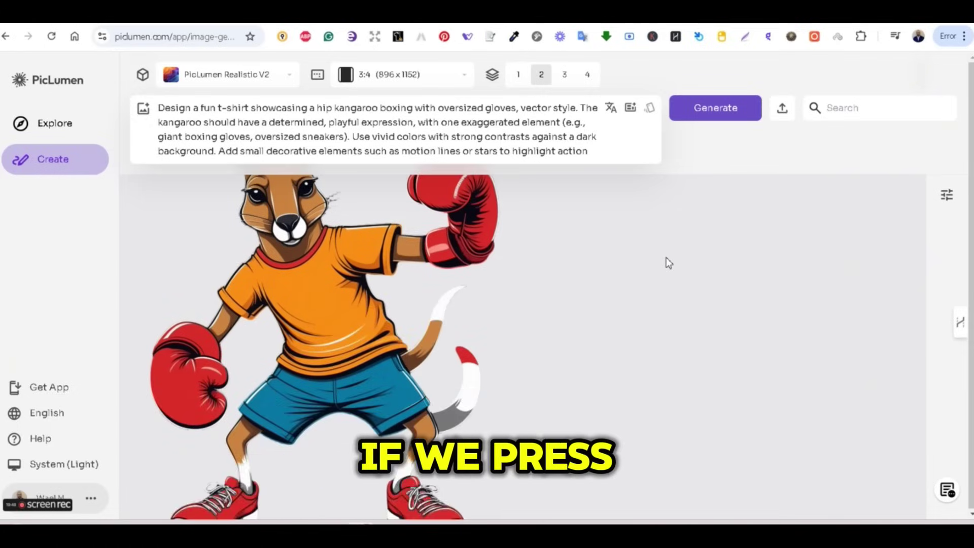
scroll(666, 257, "up", 3)
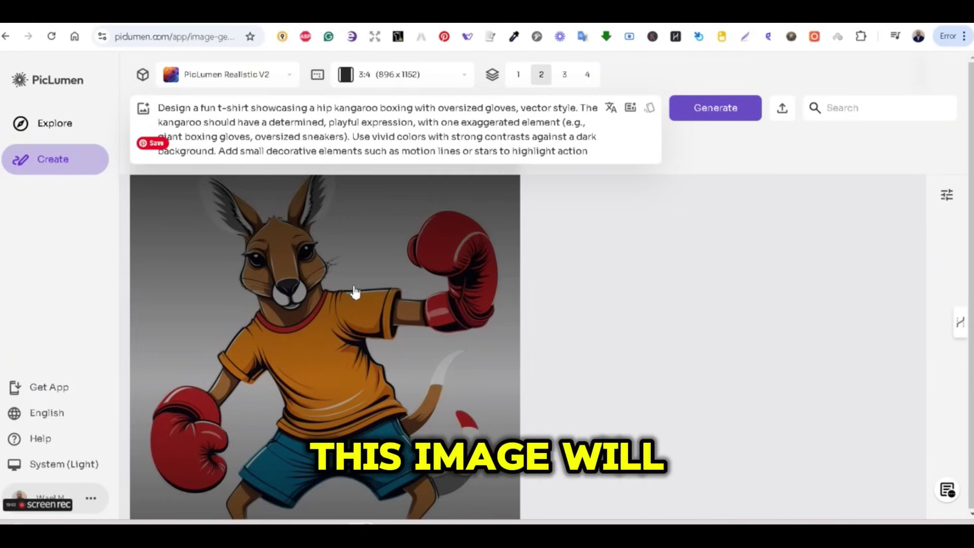
left_click(497, 306)
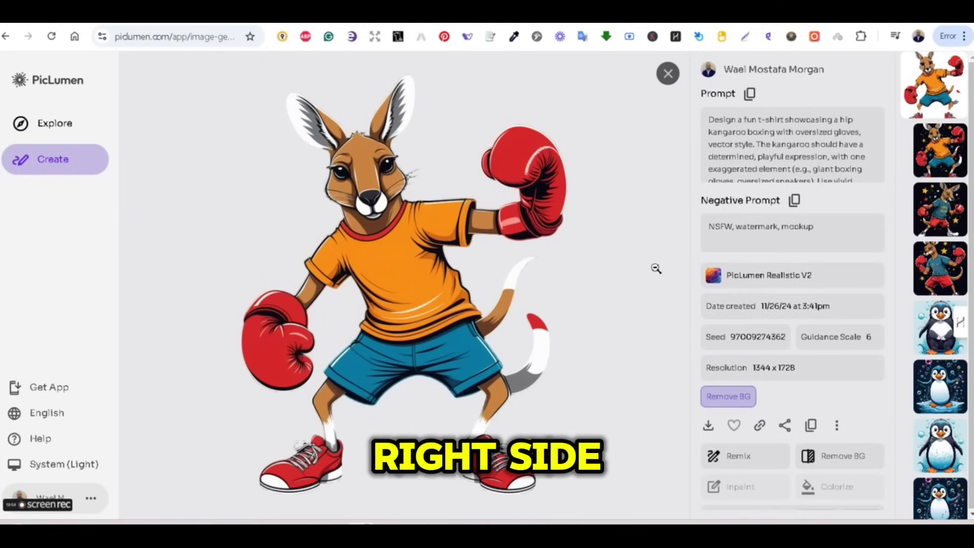
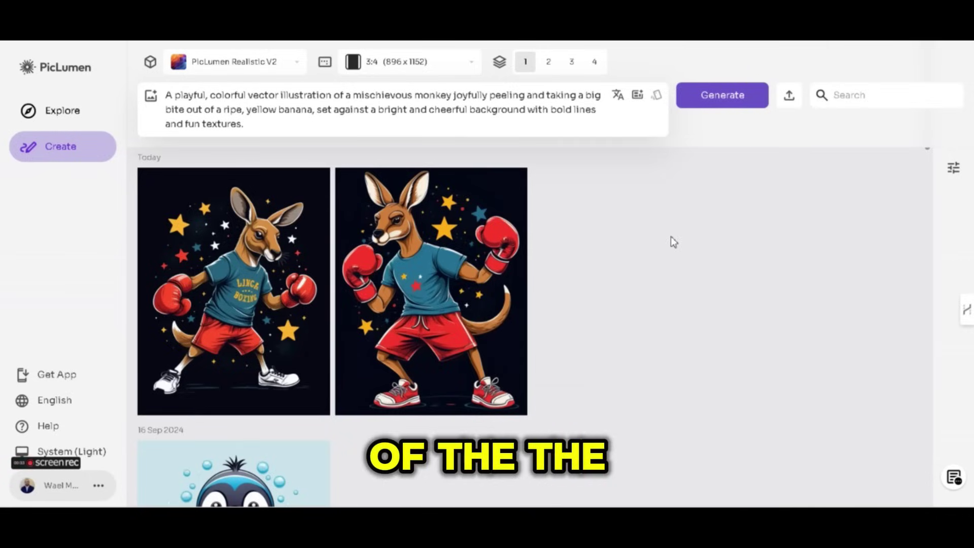
Generate one 3:4 image from the vector illustration prompt of a mischievous monkey peeling and biting a ripe, yellow banana against a bright background
left_click(715, 101)
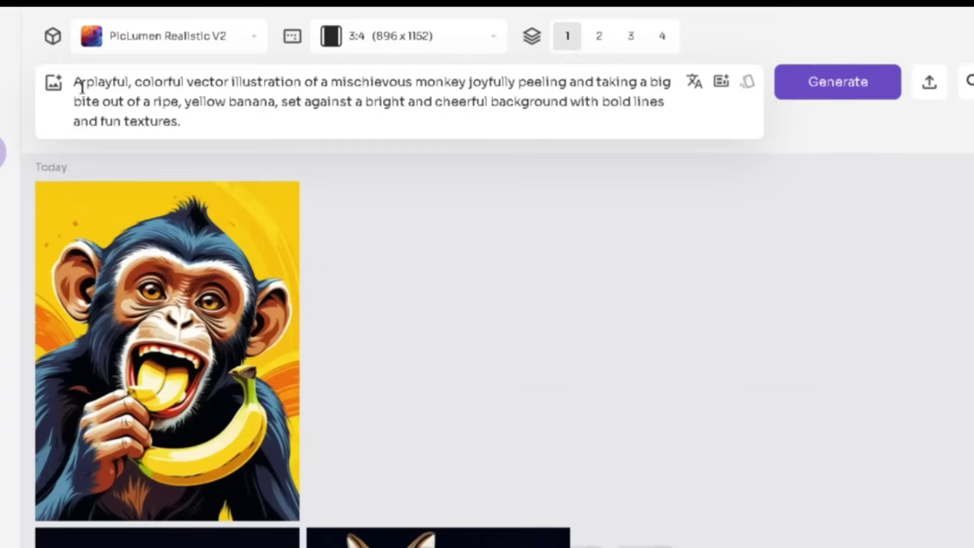
Start the monkey prompt with "Design a fun t-shirt showcasing" from the kangaroo prompt, leaving out the kangaroo description
left_click(77, 83)
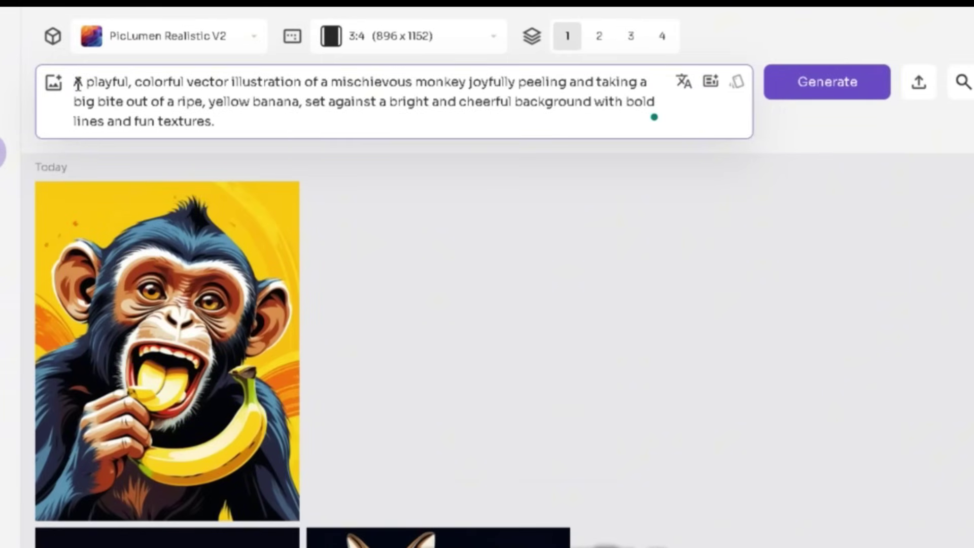
type("Design a fun t-shirt showcasing a hip kangaroo boxing with oversized gloves, vector style.")
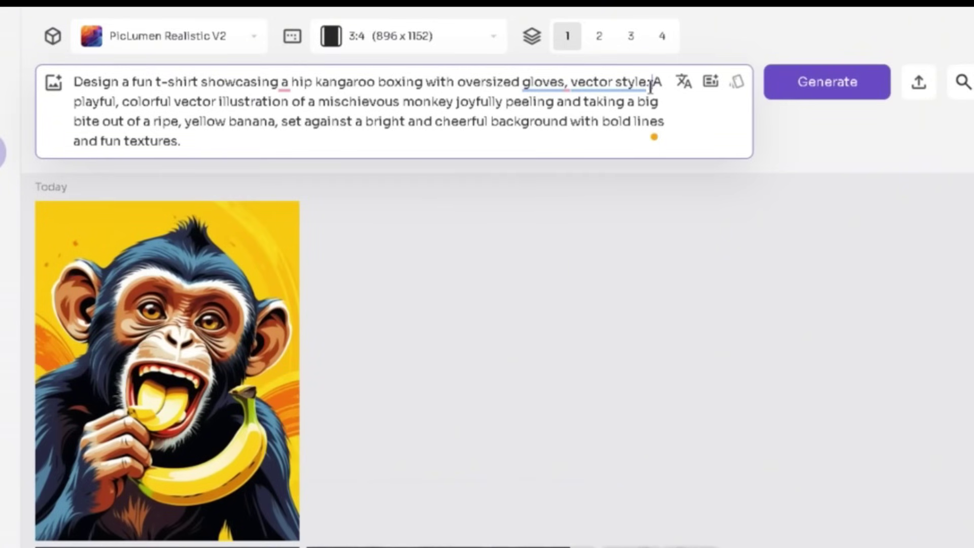
mouse_move(634, 89)
left_click_drag(650, 82, 455, 83)
left_click_drag(391, 66, 236, 77)
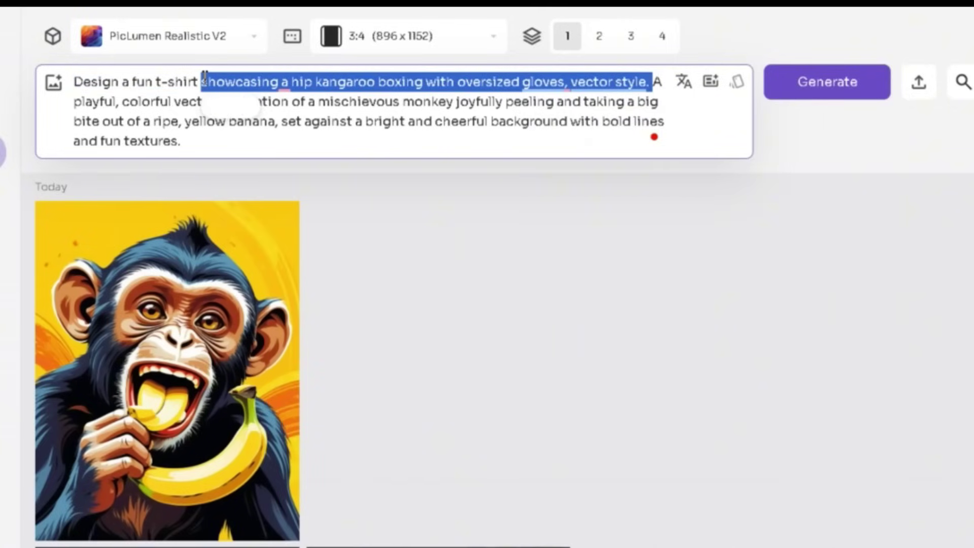
left_click(309, 82)
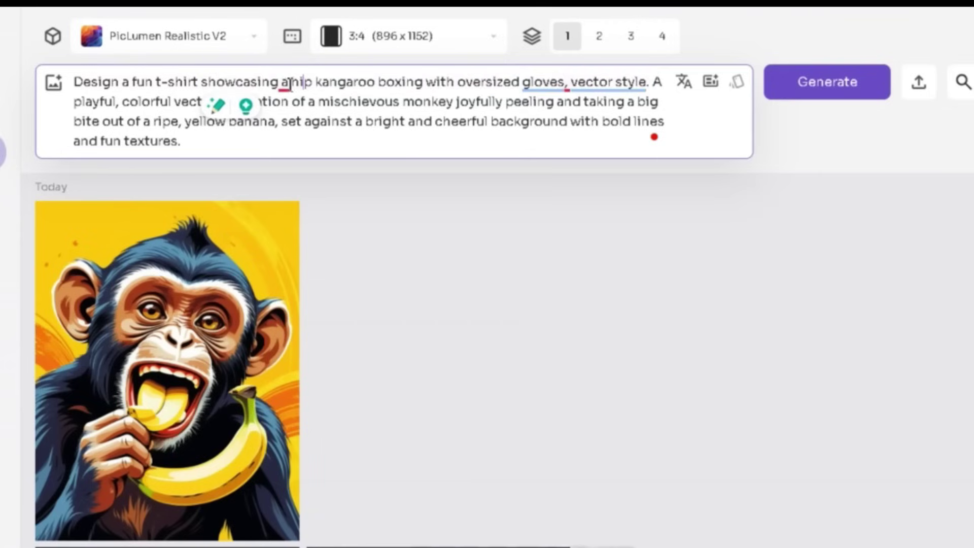
left_click_drag(281, 82, 649, 89)
key("BackSpace")
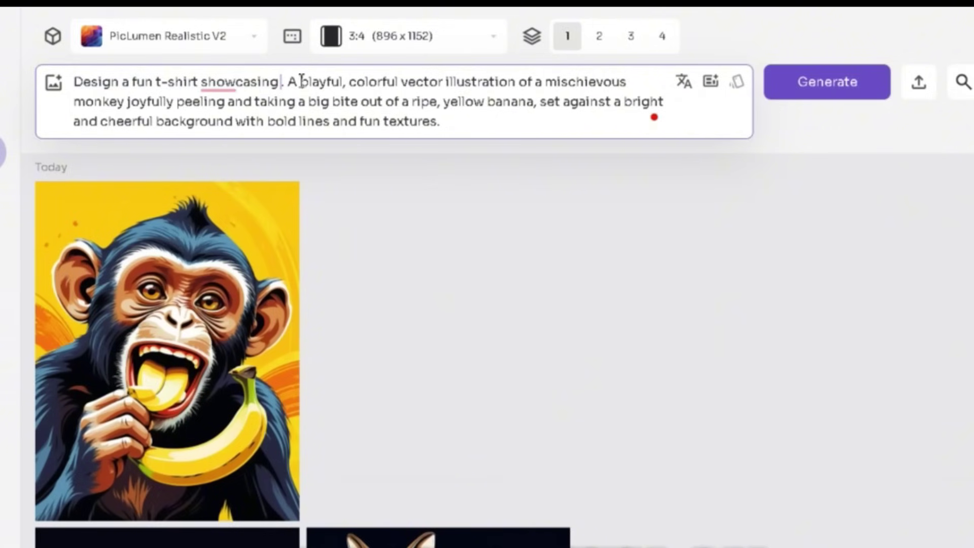
Reword the prompt as "a playful monkey joyfully peeling and taking a big bite from a ripe, yellow banana, vector style, on a black background"
left_click(298, 81)
key("BackSpace")
key("BackSpace")
key("BackSpace")
key("BackSpace")
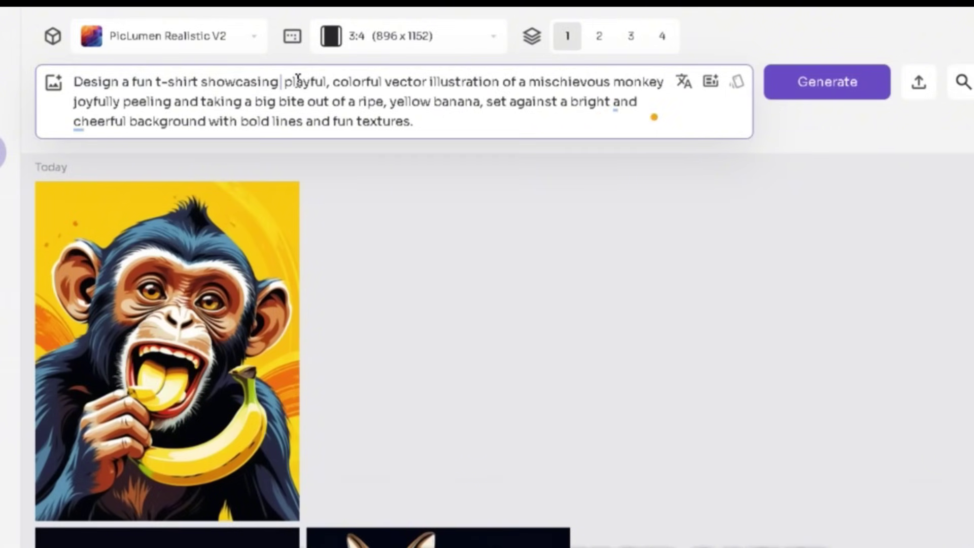
type("a")
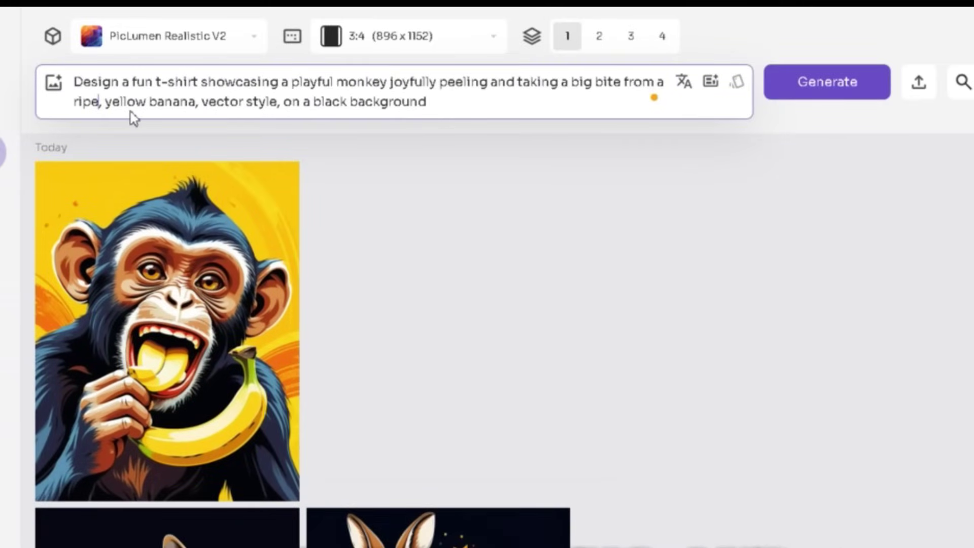
Remove "ripe," from the prompt, end it with a period, and generate and view the monkey T-shirt design
key("BackSpace")
key("BackSpace")
key("BackSpace")
key("BackSpace")
key("BackSpace")
key("BackSpace")
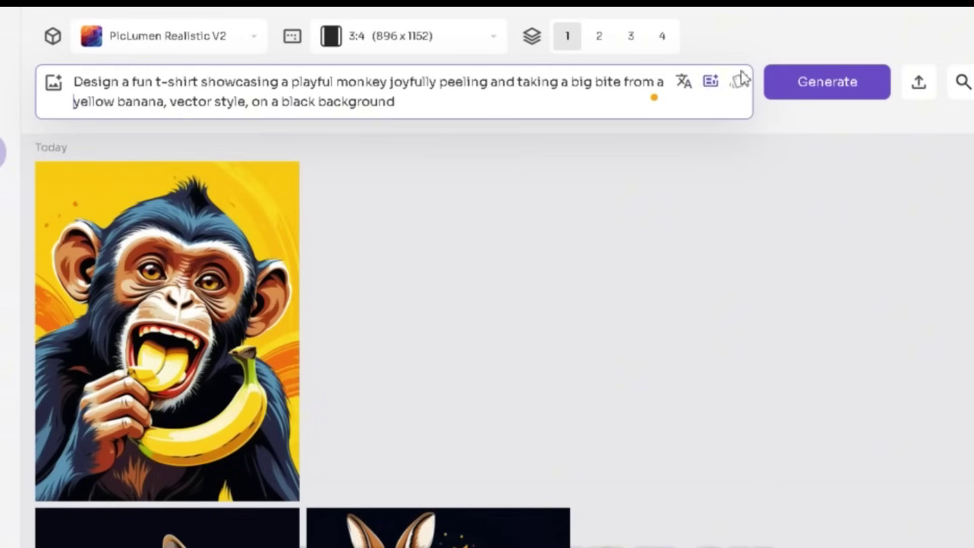
left_click(402, 108)
type(".")
left_click(798, 96)
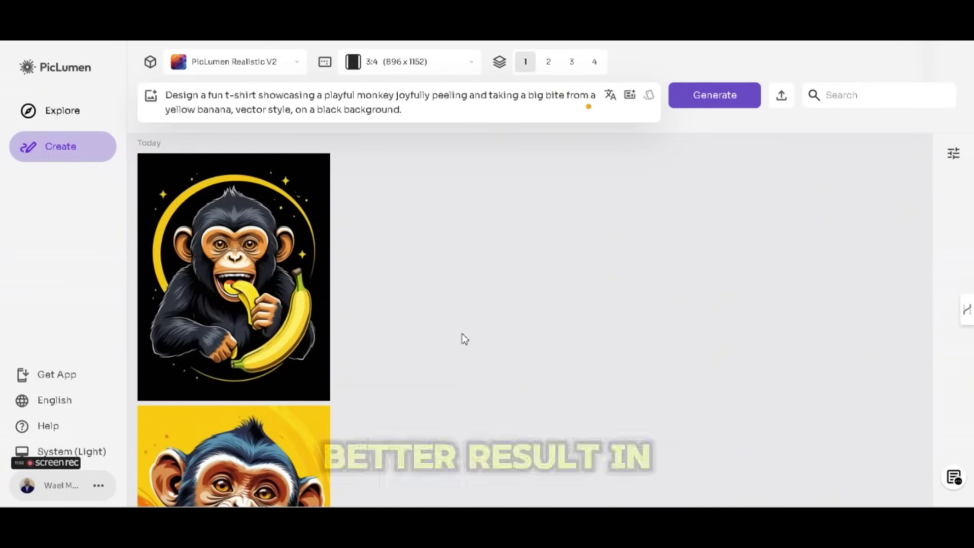
left_click(248, 308)
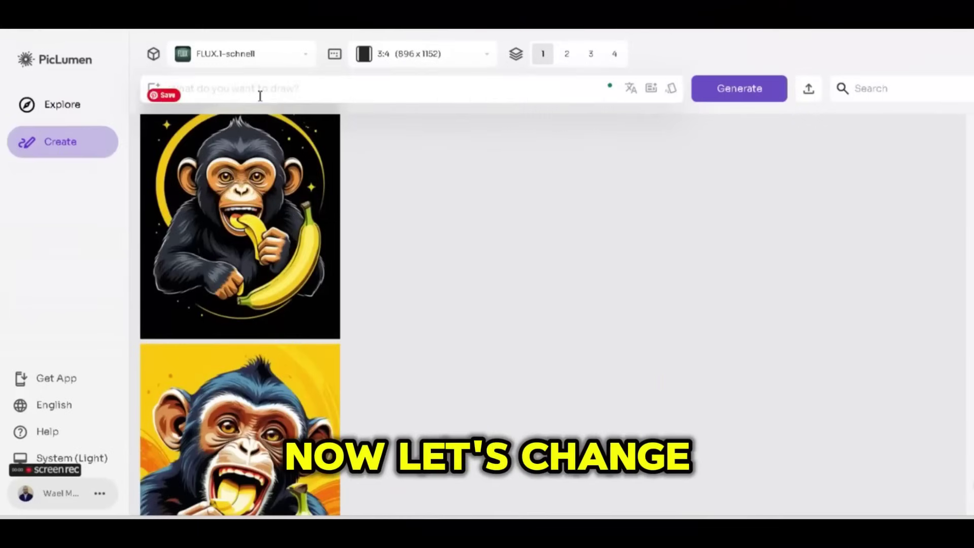
Generate one 3:4 FLUX.1-schnell T-shirt design of a happy Jack O'Lantern with Halloween candies, bats, stars and the slogan 'No Tricks, Just Treats'
left_click(260, 94)
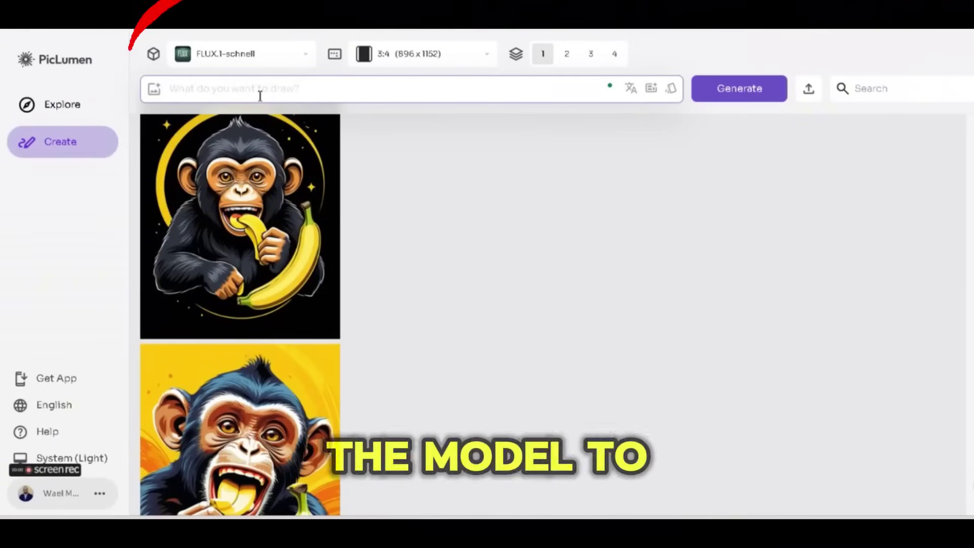
type("Create a T-shirt typography design A design for a t-shirt with a happy Jack O'lantern with a big, friendly smile. The jack o'lantern is surrounded by an assortment of colorful Halloween candies and treats, such as candy corn, lollipops, and chocolate bars. There are bats and stars scattered around. The slogan 'No Tricks, Just Treats' is written in a bright, bubbly font.")
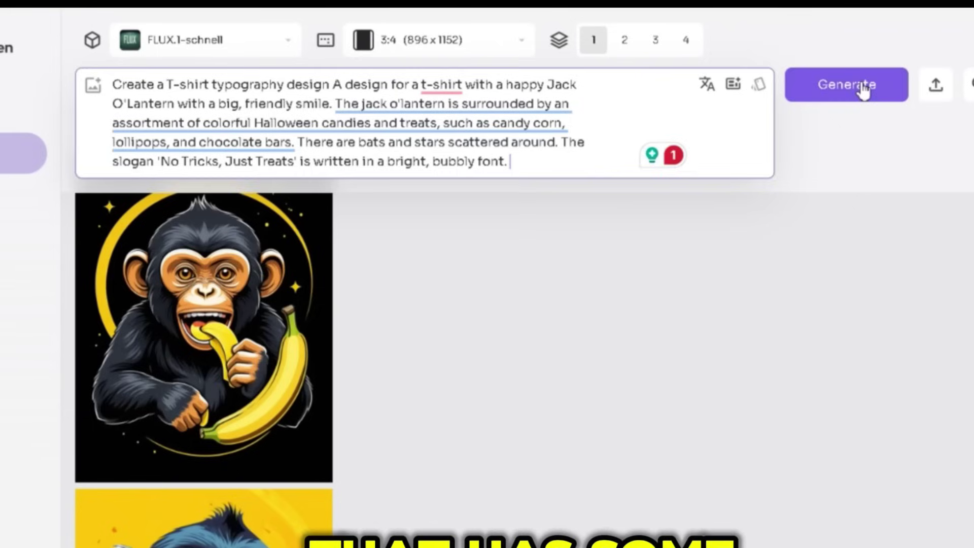
left_click(860, 87)
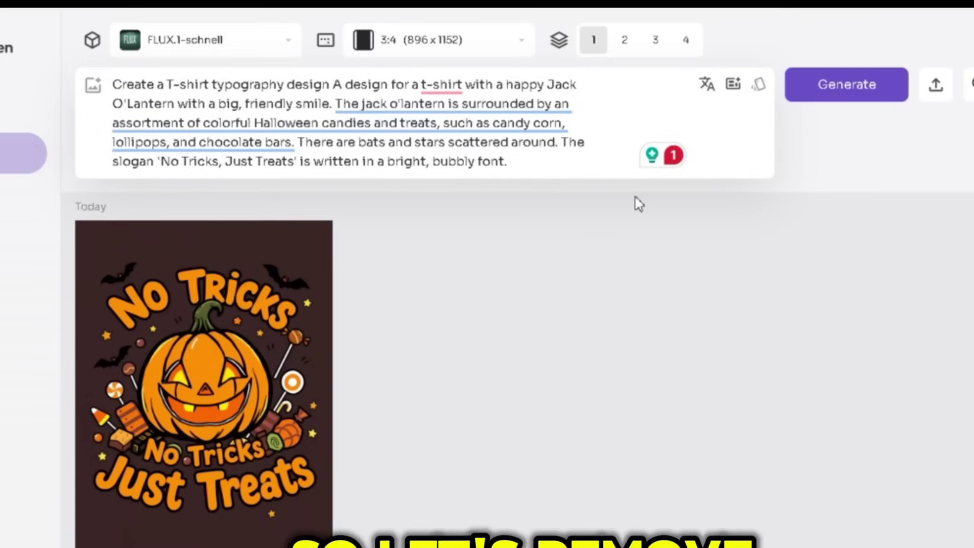
Replace the prompt with the copied white cartoon cat design reading 'I am lazy because my brain always sleeping.' and generate it
mouse_move(509, 161)
left_mouse_down()
mouse_move(508, 152)
mouse_move(146, 76)
mouse_move(110, 78)
left_mouse_up()
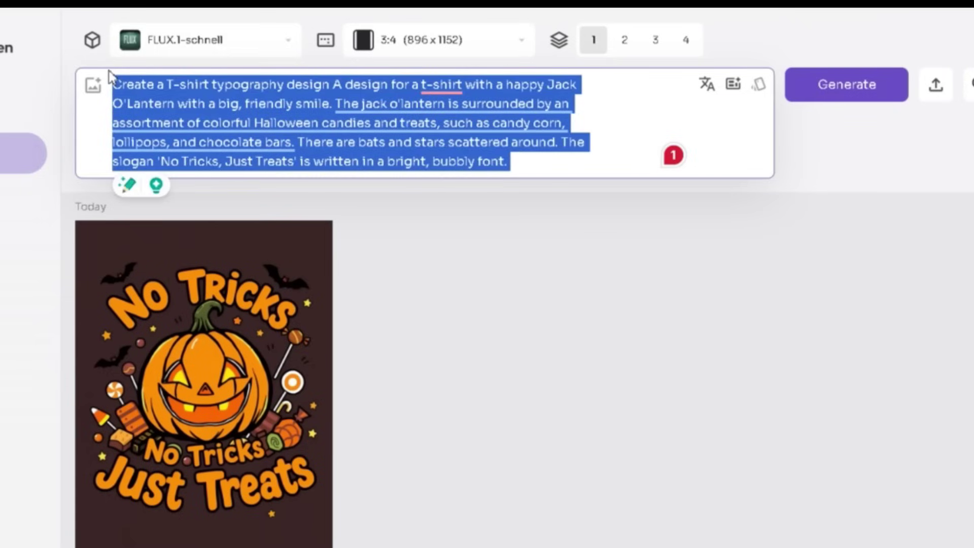
key("ctrl+v")
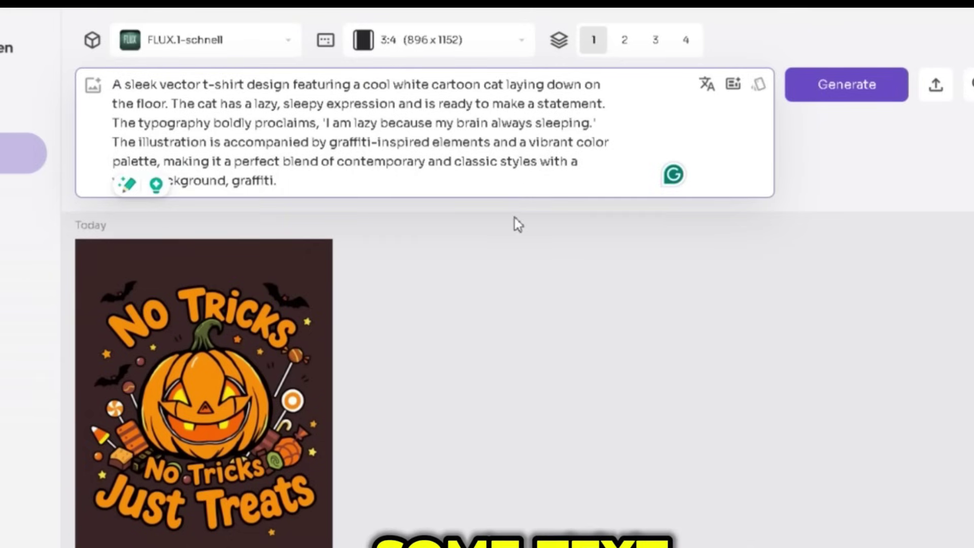
left_click(832, 93)
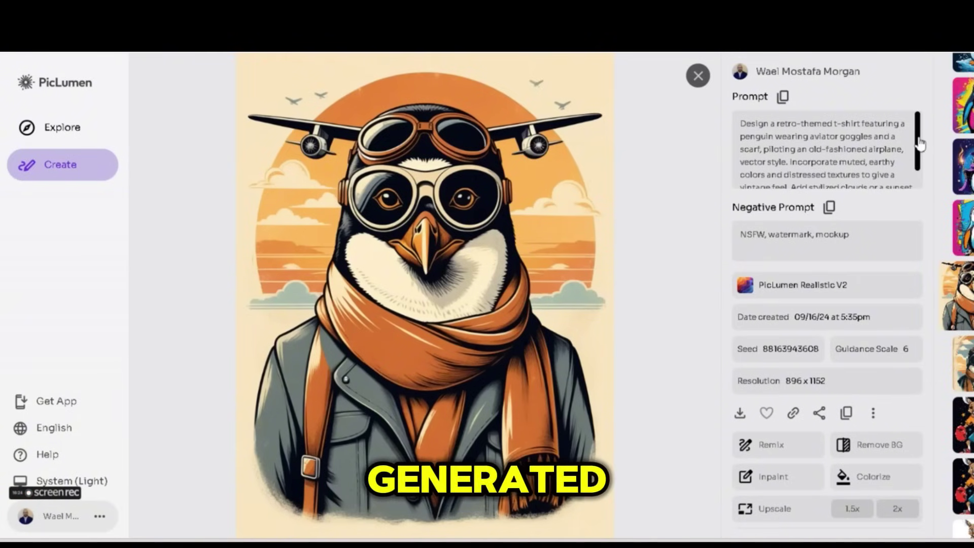
Inpaint the aviator penguin image, masking both airplane wings with a 45 px brush and submitting it with an empty prompt
left_click_drag(920, 145, 922, 173)
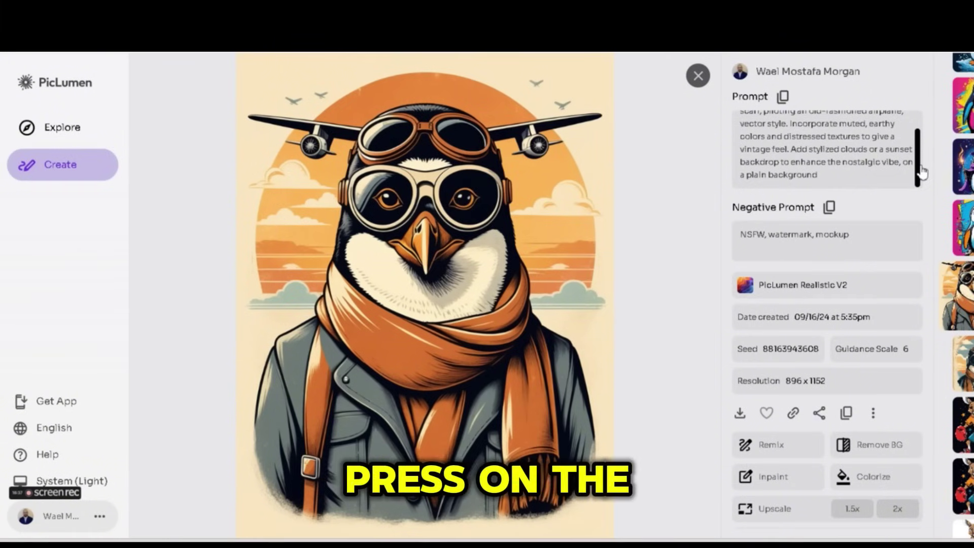
left_click(763, 481)
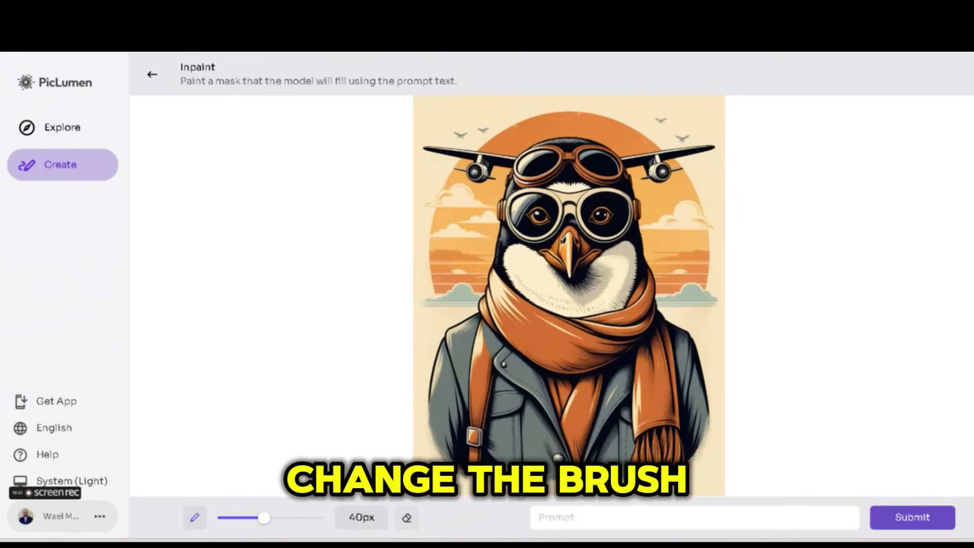
left_click_drag(269, 520, 274, 515)
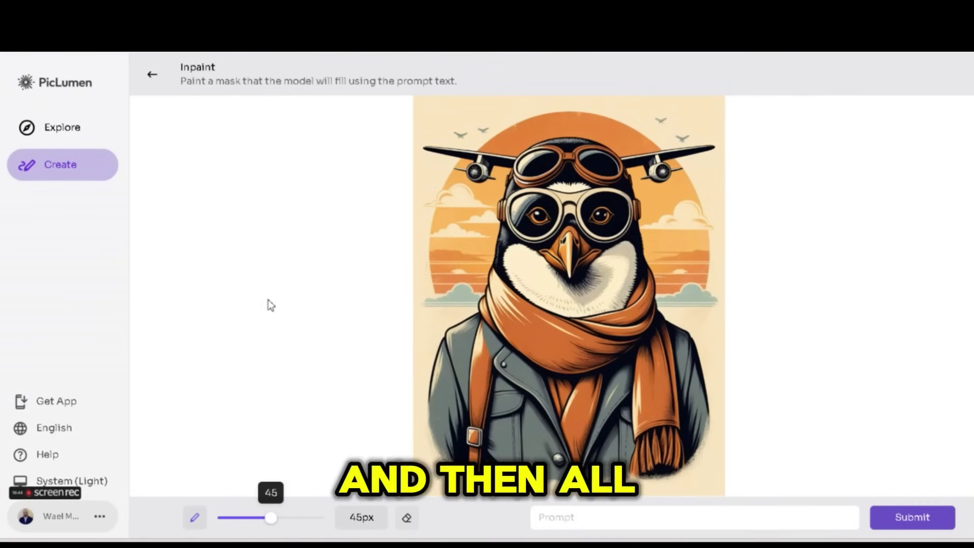
mouse_move(425, 146)
left_mouse_down()
mouse_move(478, 174)
mouse_move(467, 171)
mouse_move(460, 158)
mouse_move(482, 161)
mouse_move(489, 174)
mouse_move(514, 157)
mouse_move(497, 175)
mouse_move(473, 175)
mouse_move(471, 155)
mouse_move(505, 164)
left_mouse_up()
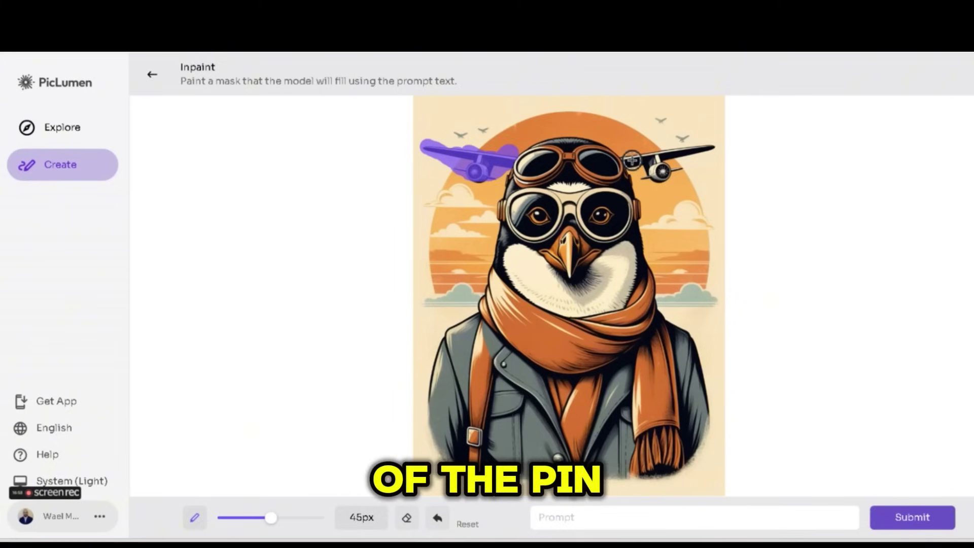
mouse_move(631, 160)
left_mouse_down()
mouse_move(659, 176)
mouse_move(675, 173)
mouse_move(652, 166)
mouse_move(669, 155)
mouse_move(713, 152)
left_mouse_up()
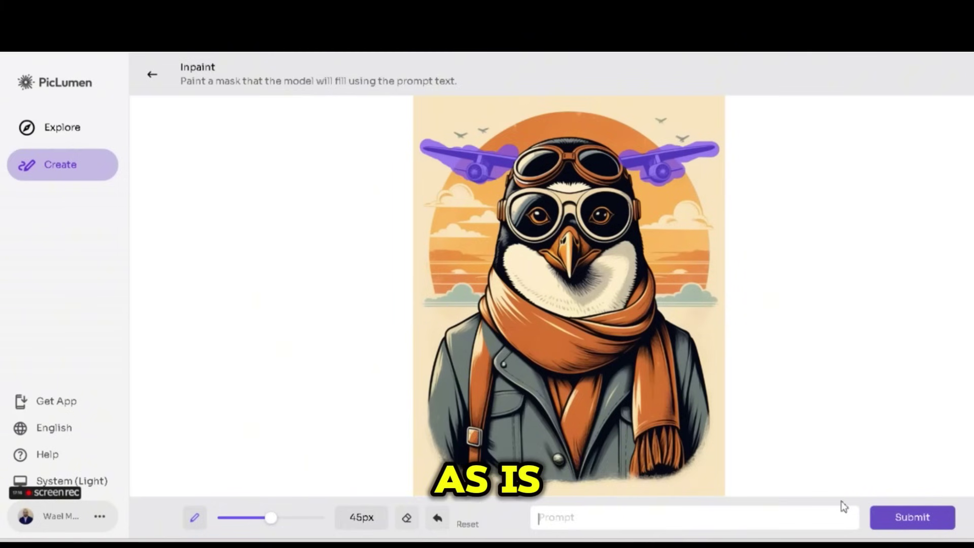
left_click(888, 522)
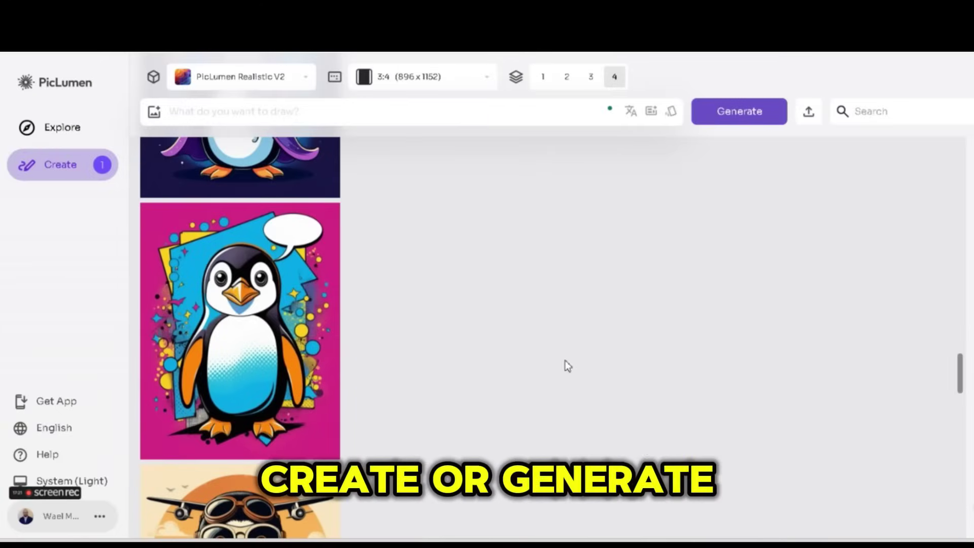
Open the newly inpainted penguin image and check the areas where the airplane wings were masked
scroll(564, 361, "up", 10)
scroll(567, 365, "up", 10)
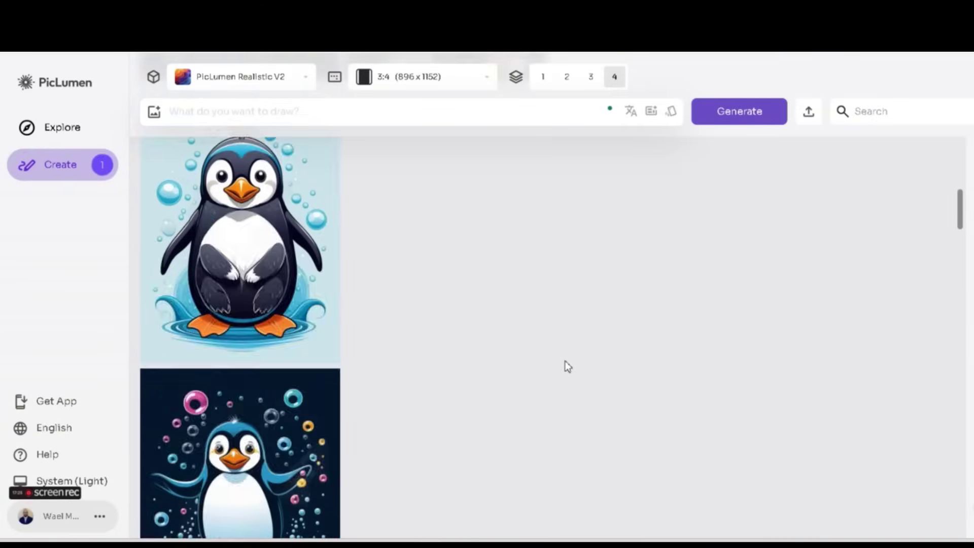
scroll(567, 366, "up", 10)
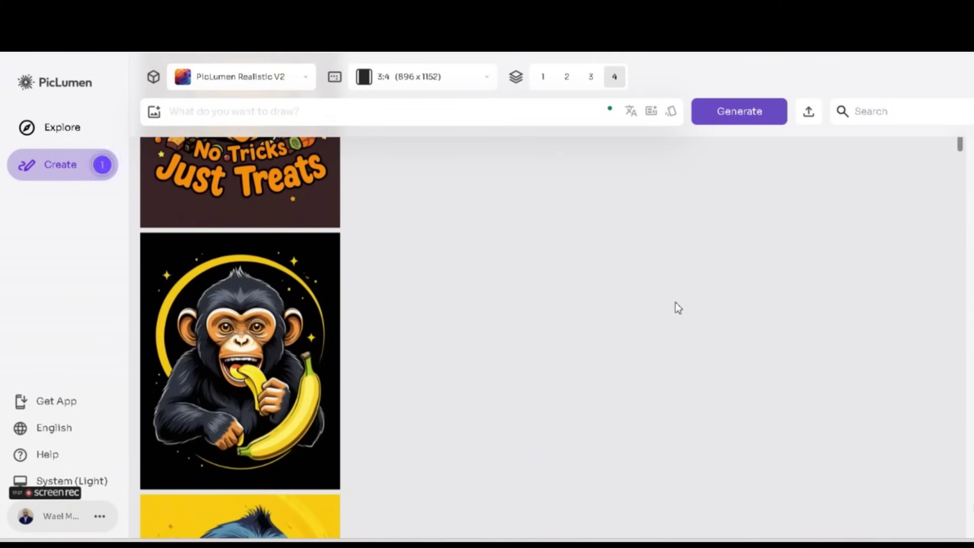
scroll(832, 269, "up", 10)
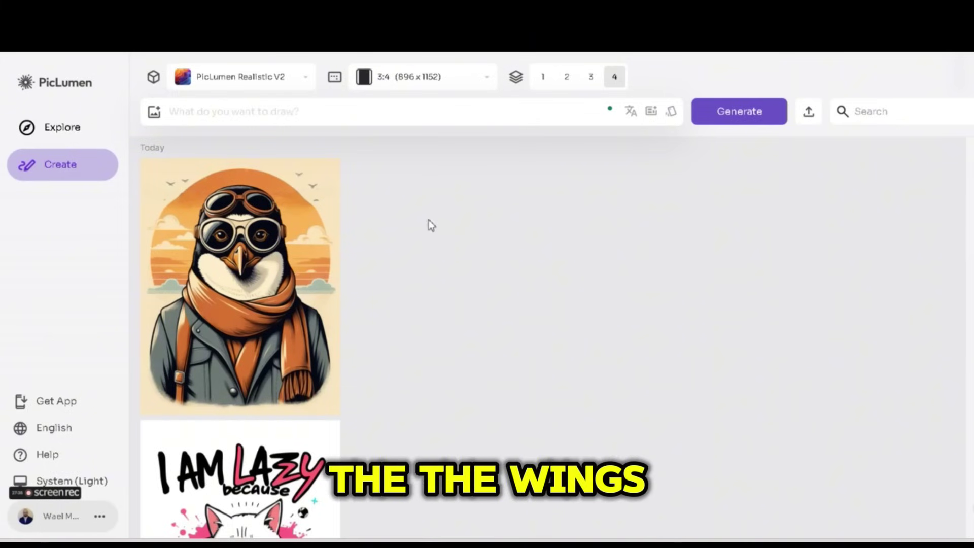
mouse_move(282, 256)
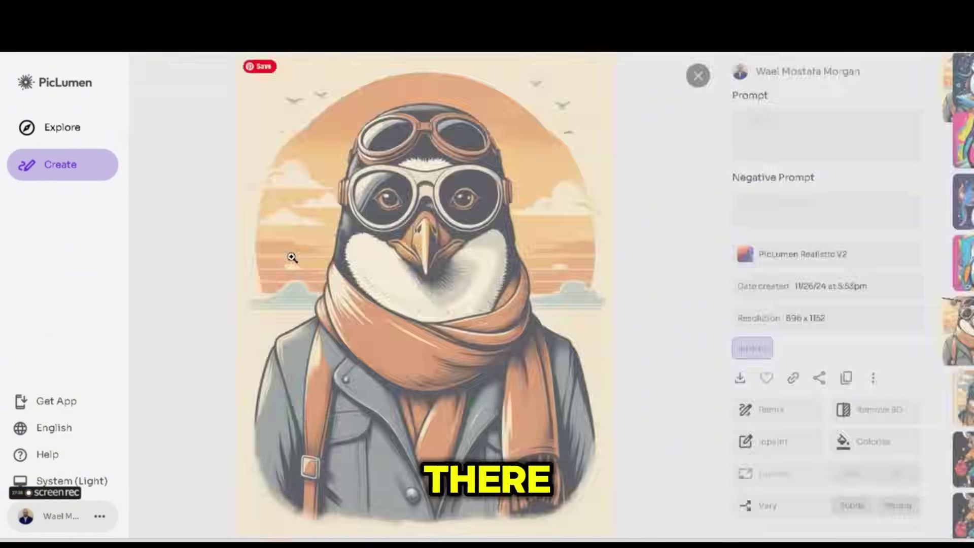
left_click(293, 257)
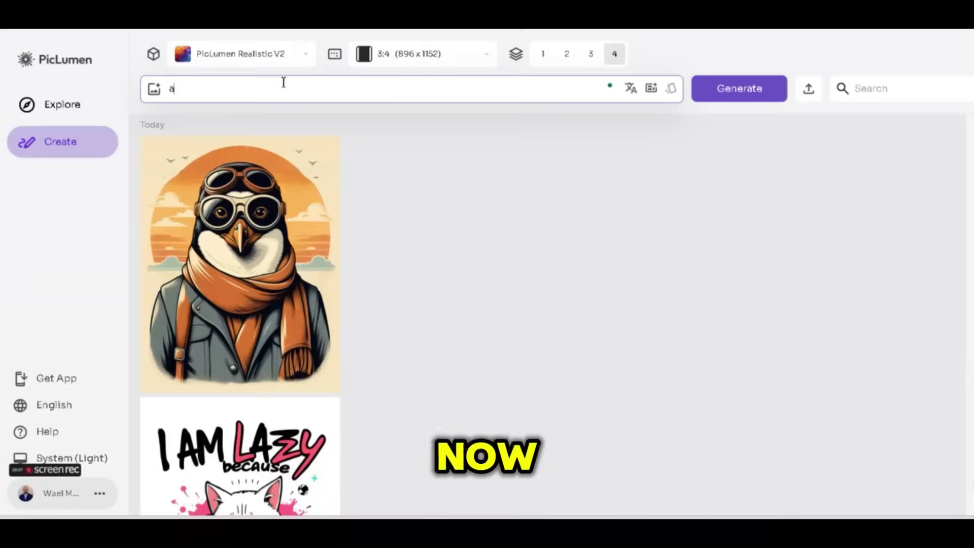
Enter "a ninja cat" as the prompt for a new image
type("cu")
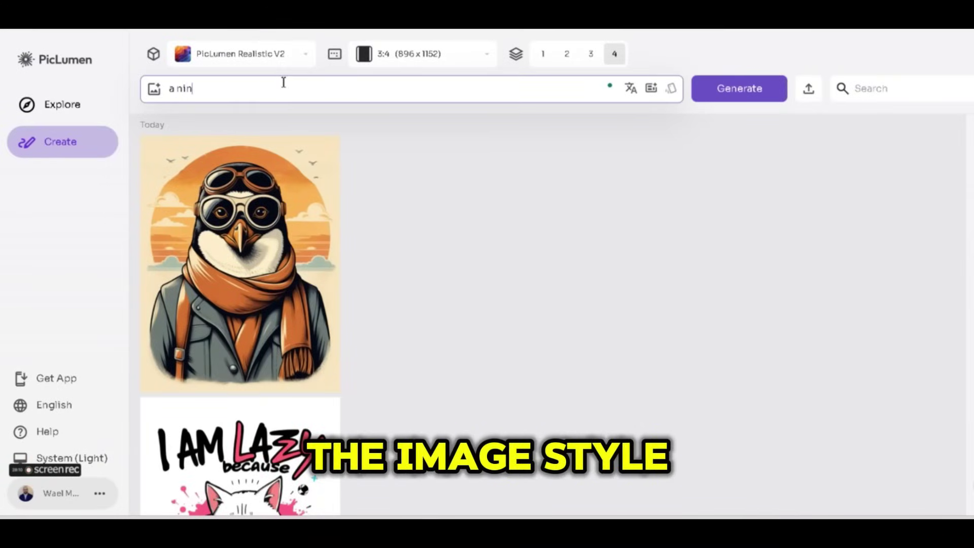
type("ninja ")
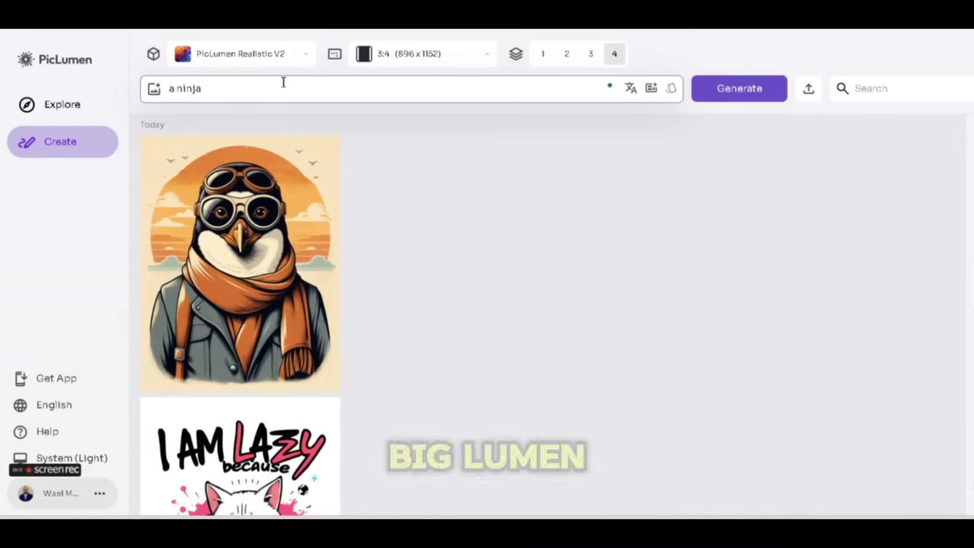
type("cat")
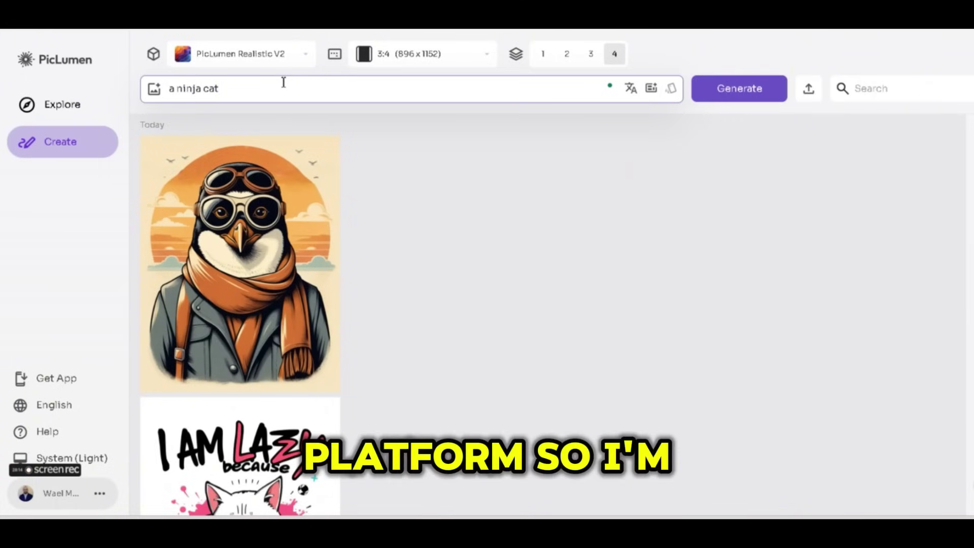
Add the image of the old bearded man in an orange robe as a reference and set its type to Style Ref
left_click(154, 93)
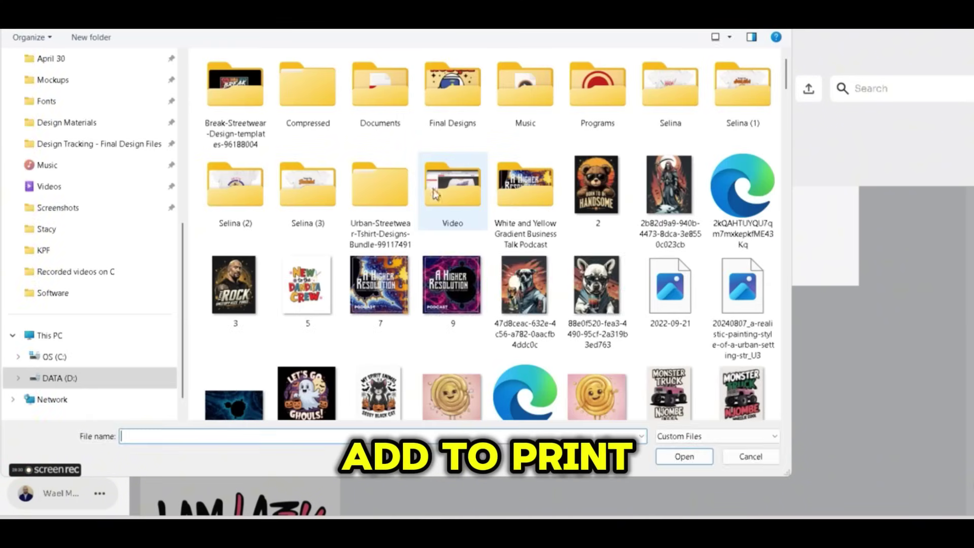
scroll(507, 243, "down", 3)
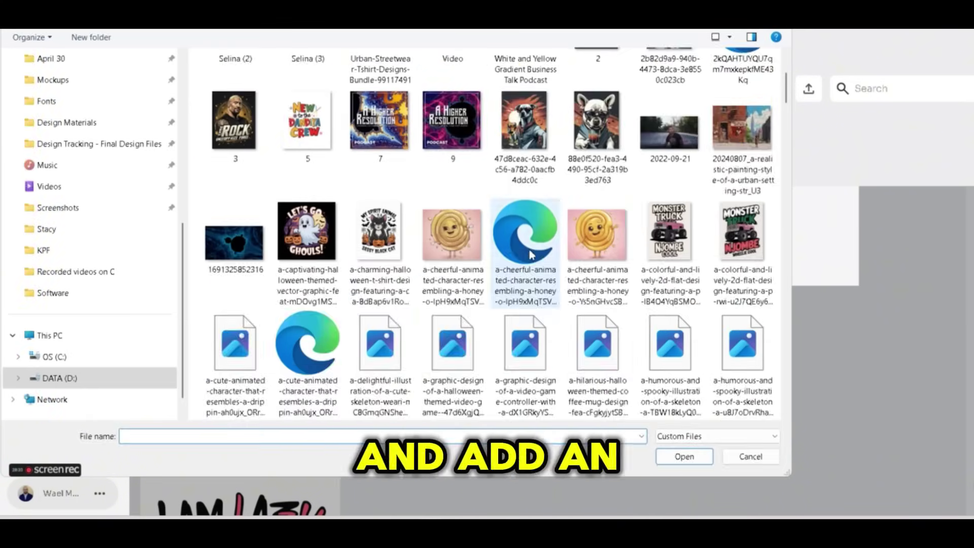
double_click(531, 255)
left_click(278, 241)
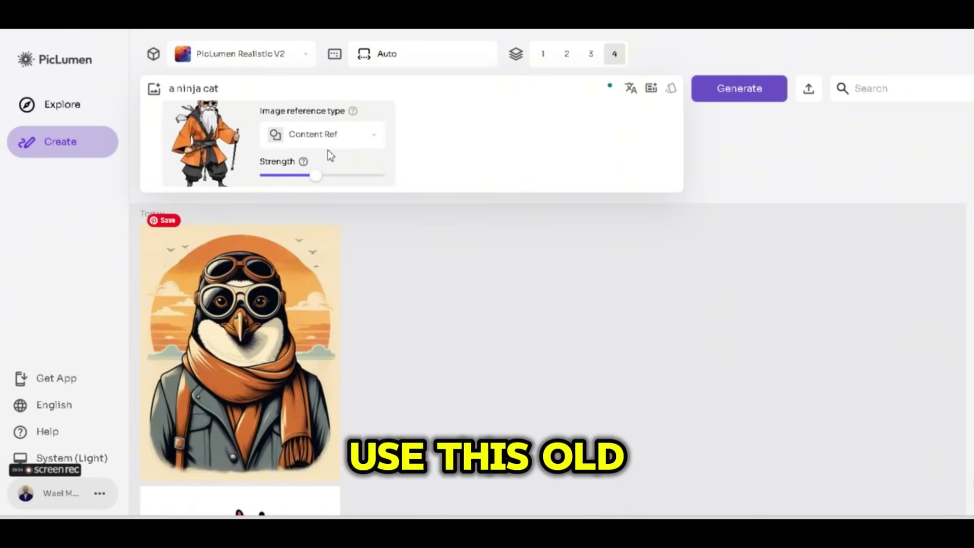
left_click(359, 136)
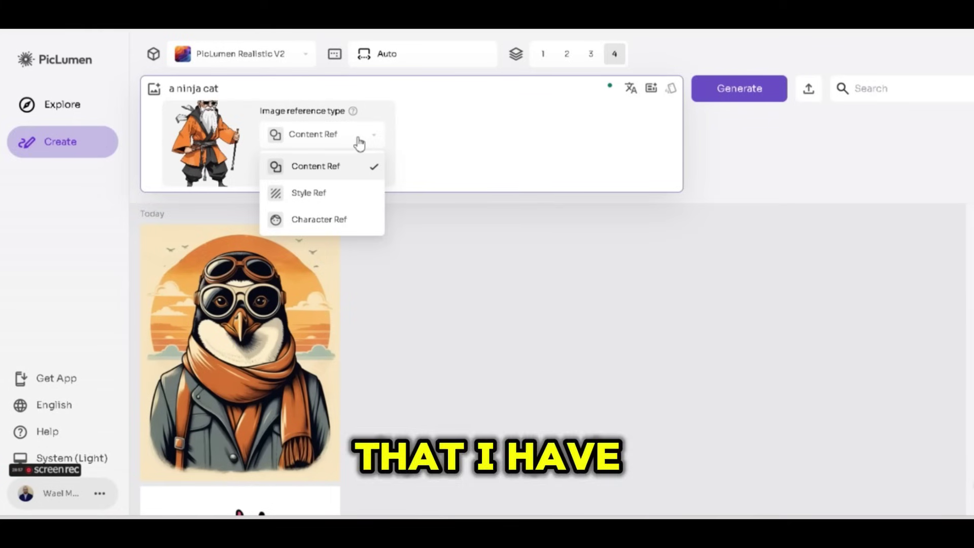
left_click(328, 206)
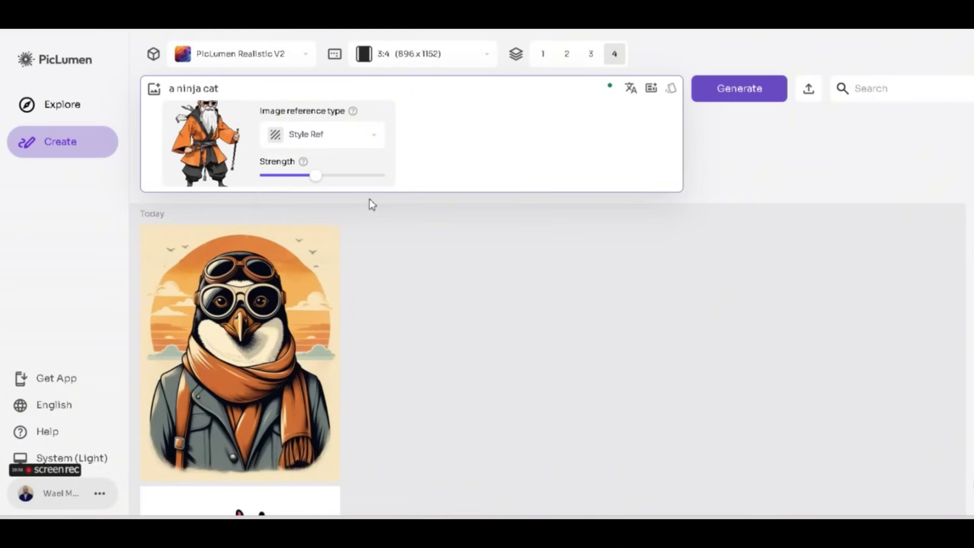
Generate four images from the "a ninja cat" prompt with the style reference, and raise the reference strength to 0.9
left_click(727, 94)
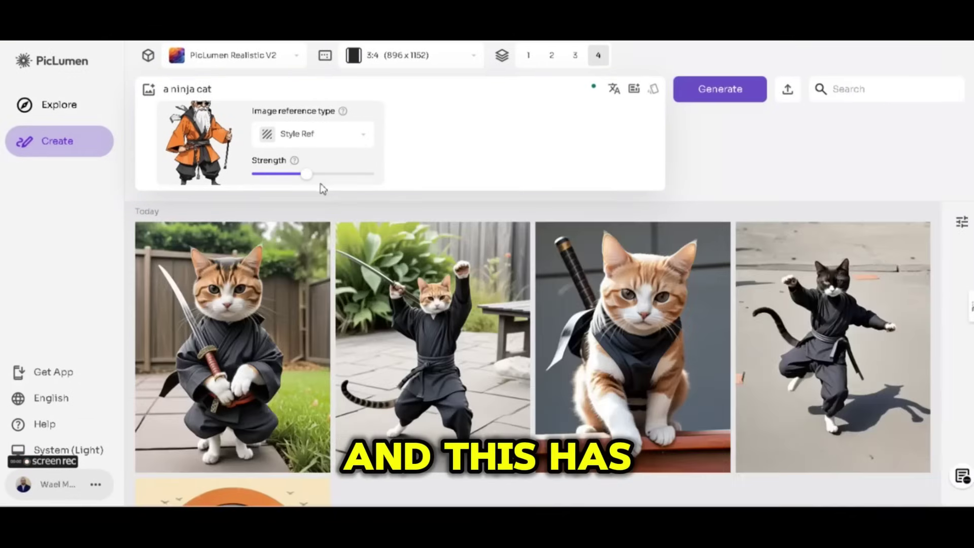
mouse_move(306, 179)
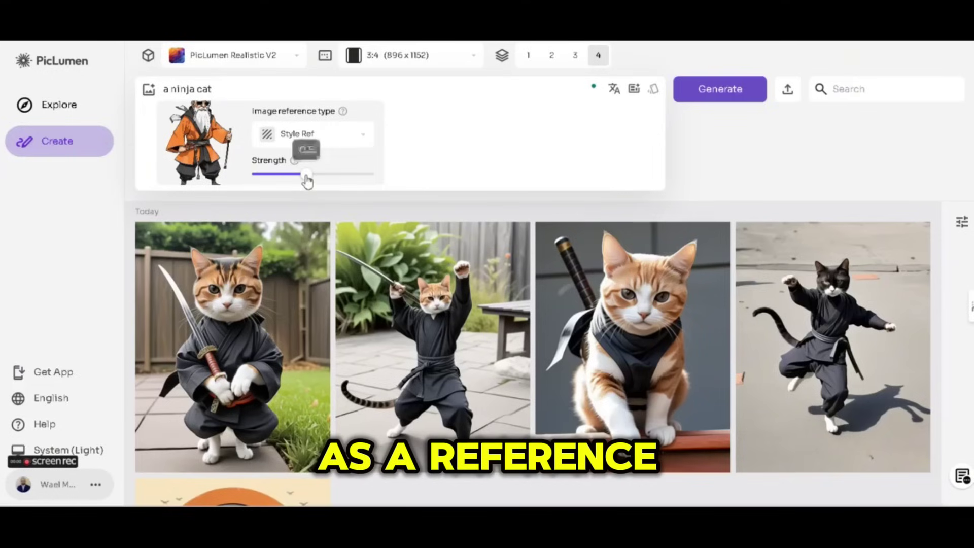
left_click_drag(306, 178, 343, 185)
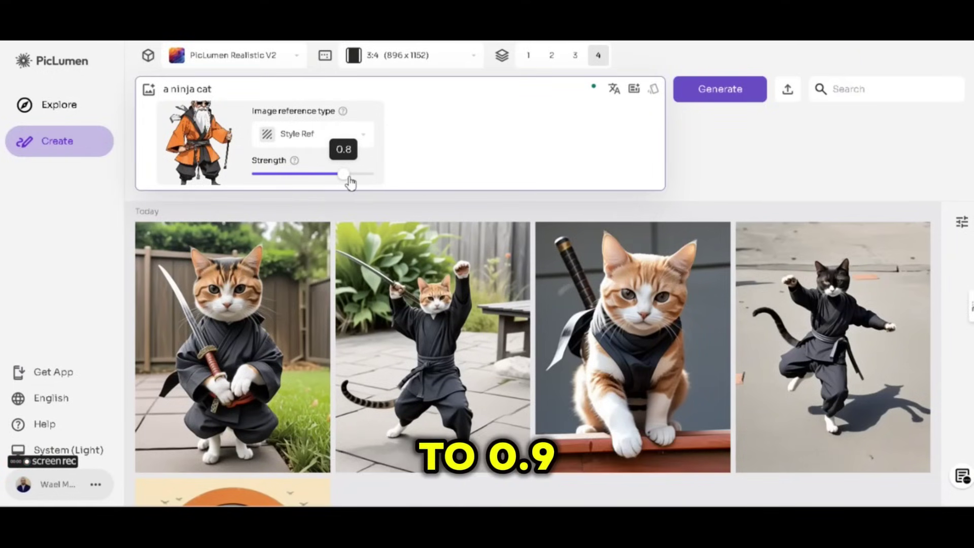
left_click_drag(350, 183, 357, 185)
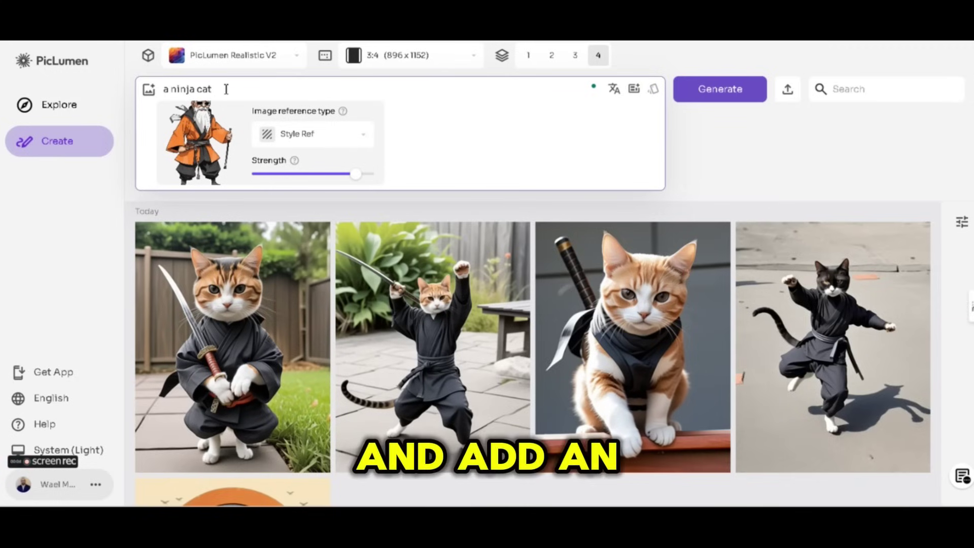
Extend the prompt to "a ninja cat, vector style" and generate four new images with PicLumen Realistic V2
type(", vec")
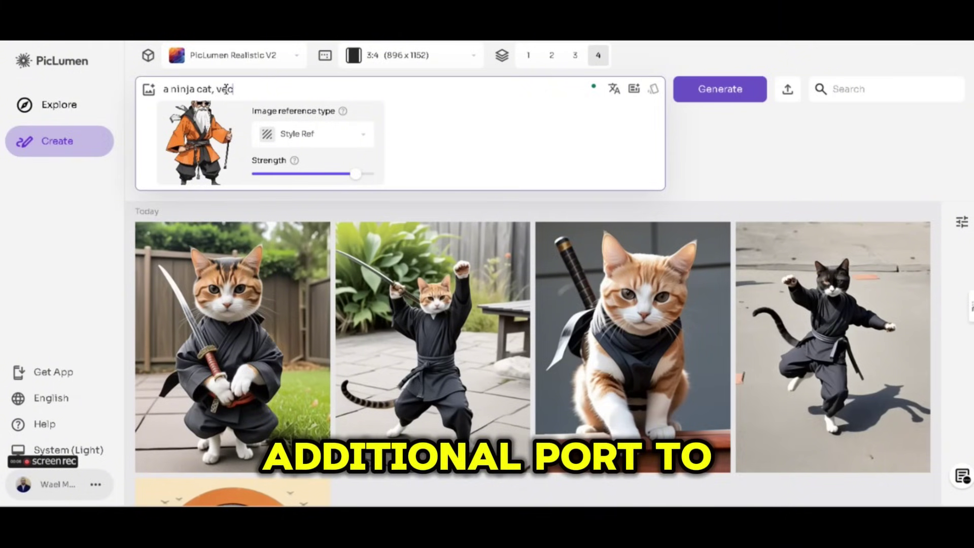
type("tor style")
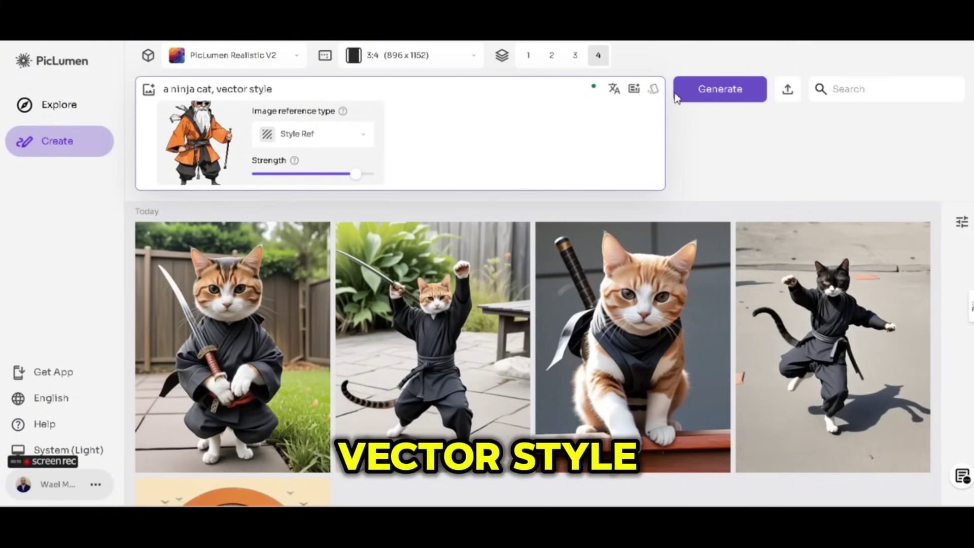
left_click(715, 93)
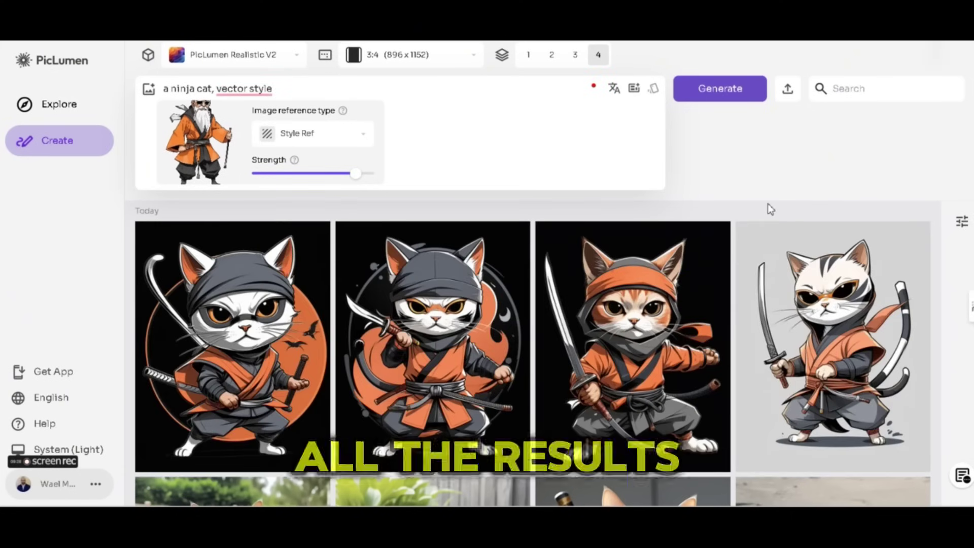
Open each of the four new vector-style ninja cat images in turn and check how closely they match the reference style
mouse_move(828, 375)
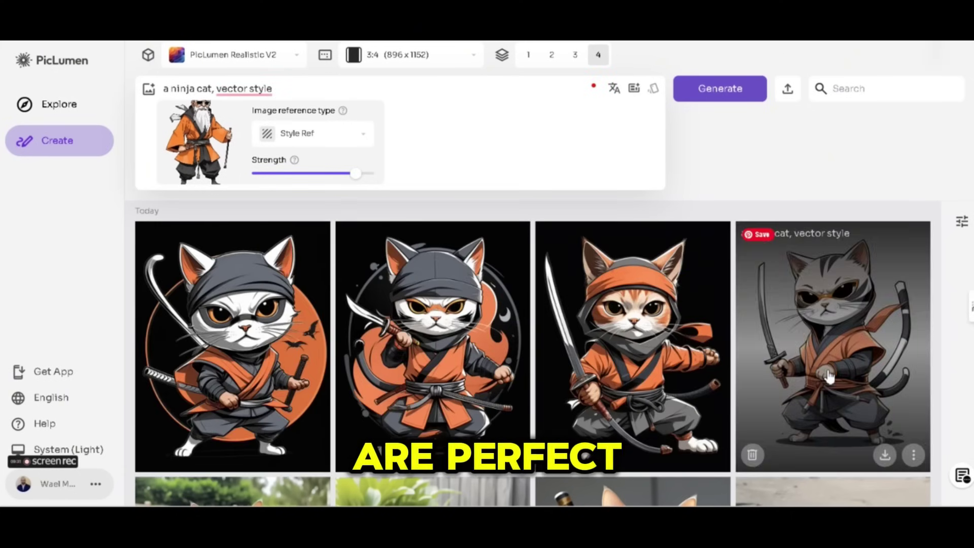
left_click(828, 375)
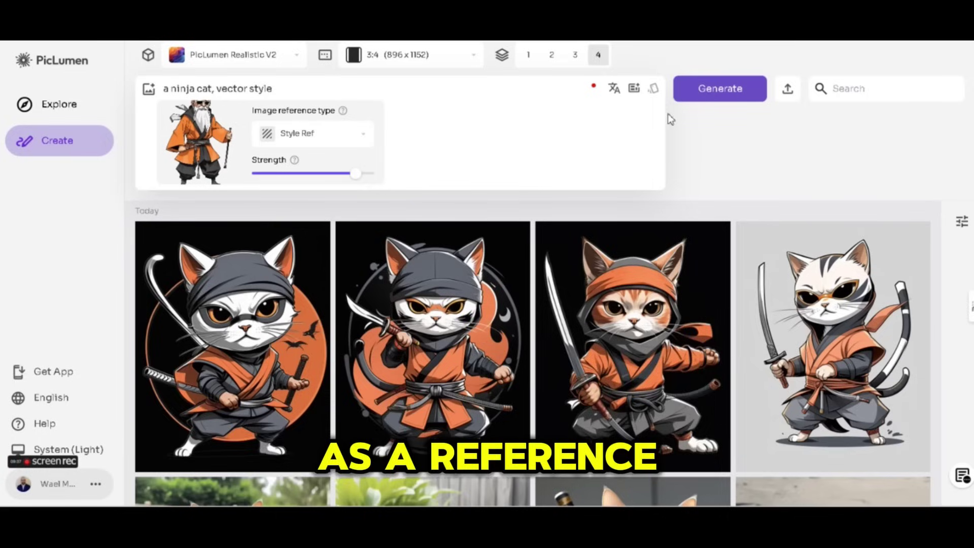
left_click(679, 55)
left_click(653, 347)
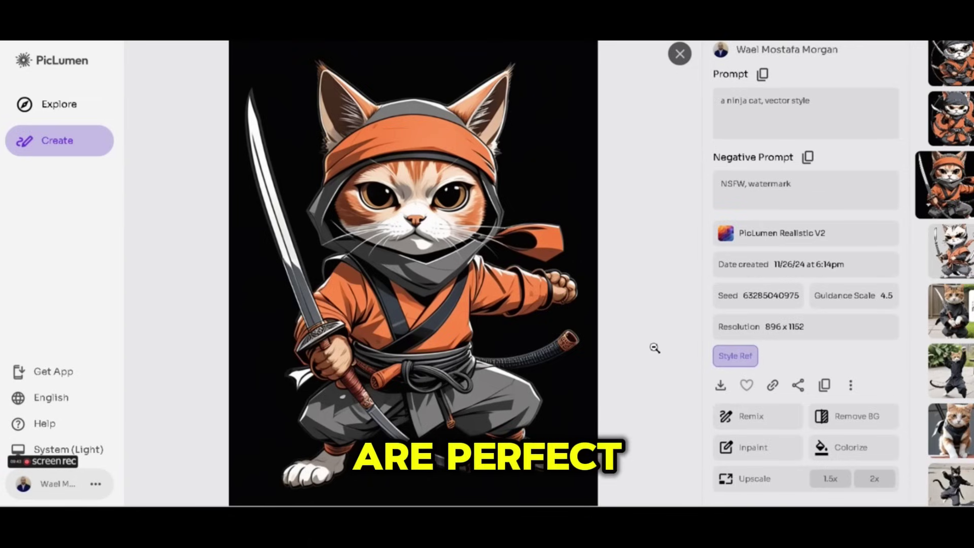
left_click(680, 56)
mouse_move(199, 157)
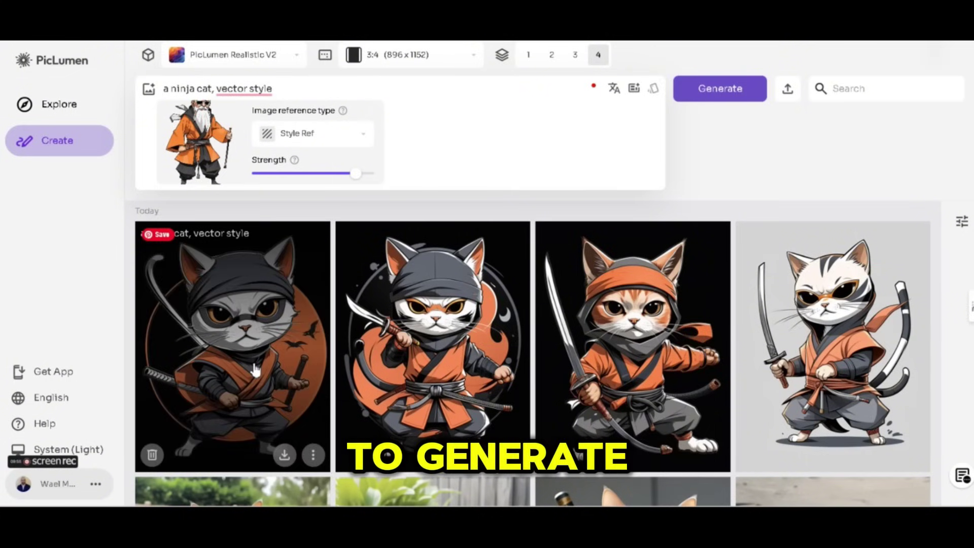
left_click(255, 370)
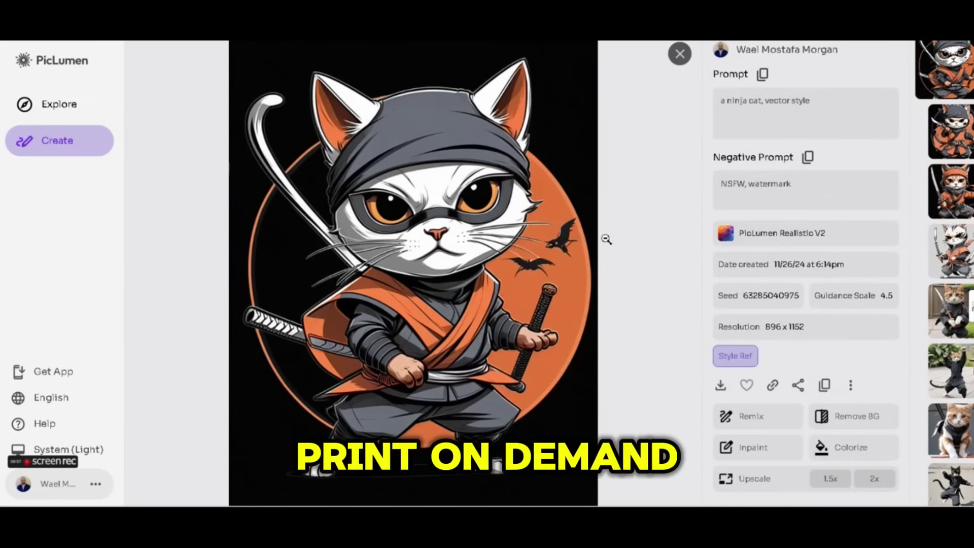
left_click(679, 54)
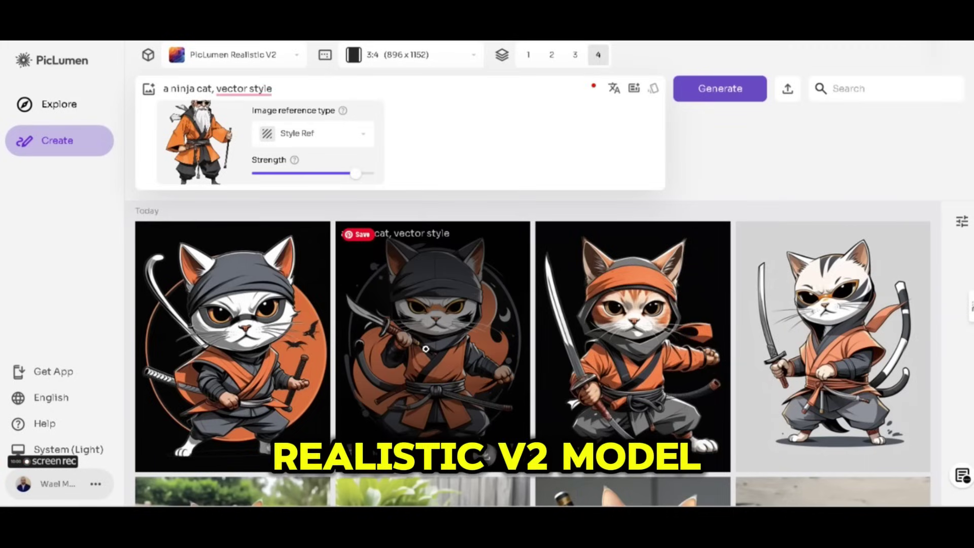
left_click(426, 355)
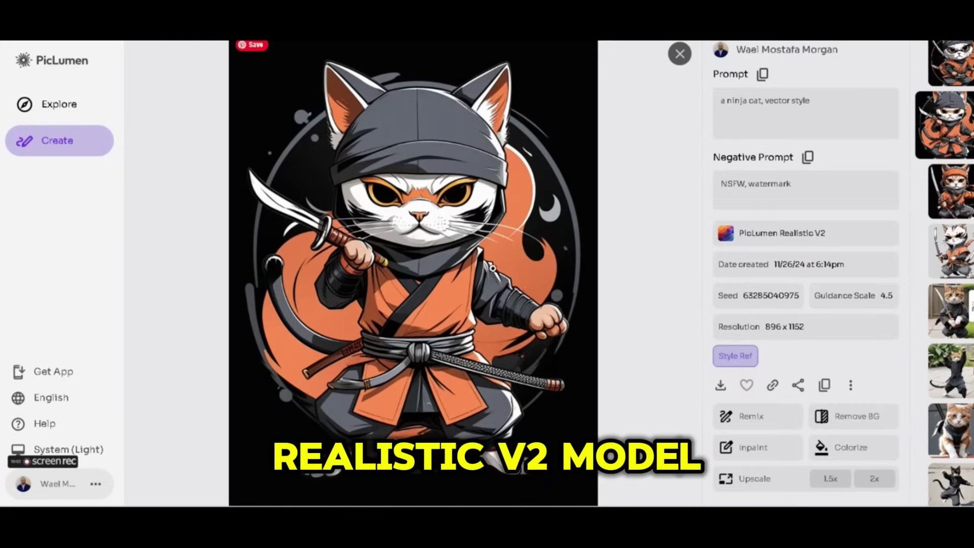
left_click(679, 62)
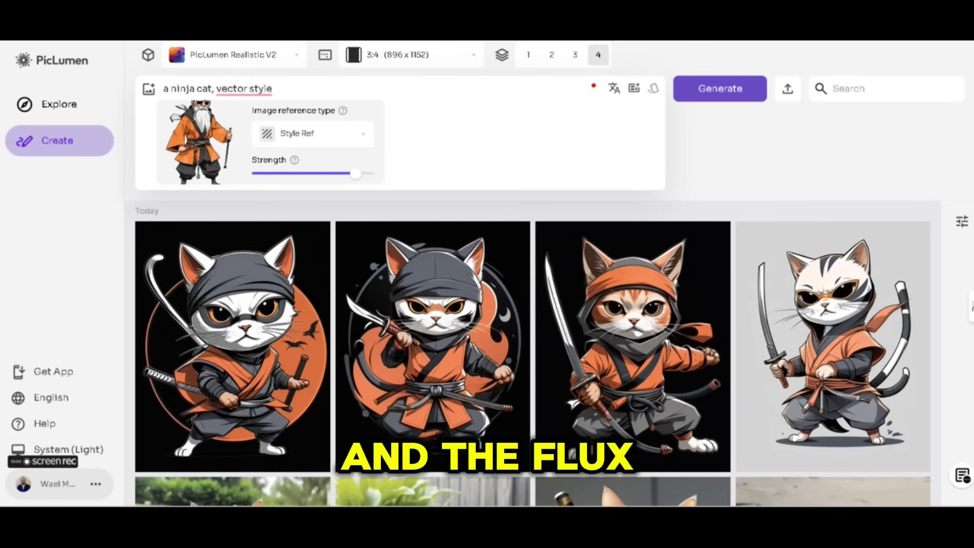